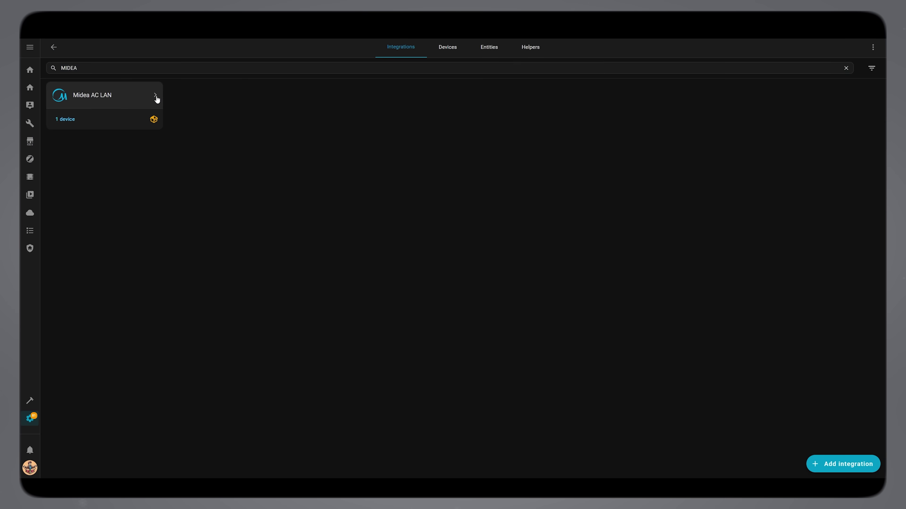
Step: Check the Midea Dishwasher device page, then save the Home view with Mushroom Shadow theme and Masonry layout
left_click(156, 96)
left_click(409, 168)
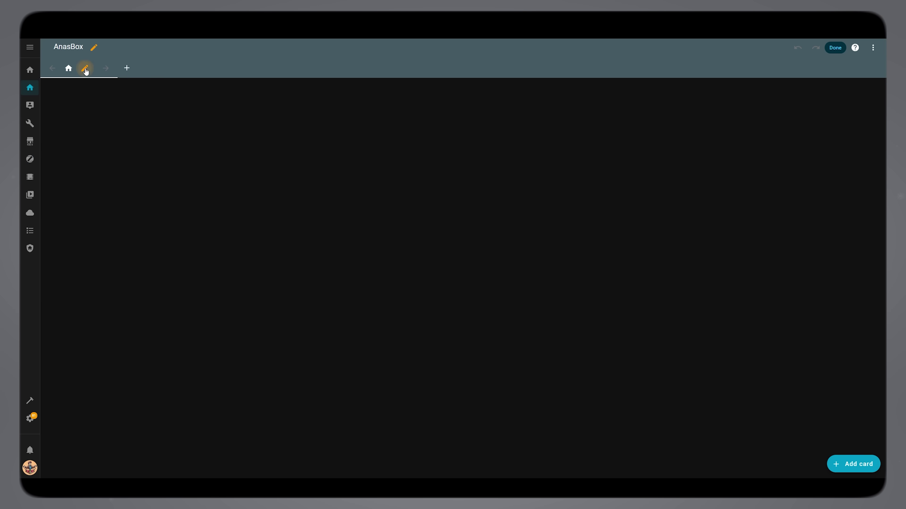
left_click(85, 69)
left_click(547, 242)
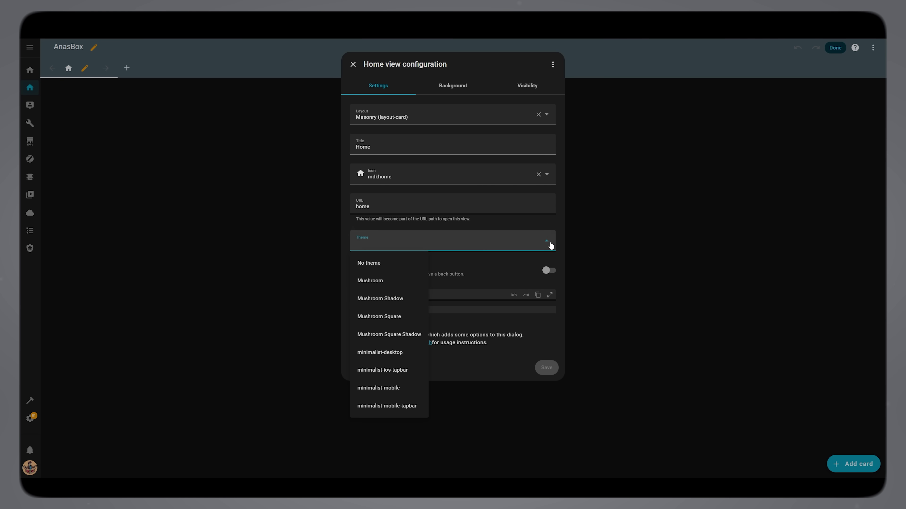
left_click(417, 304)
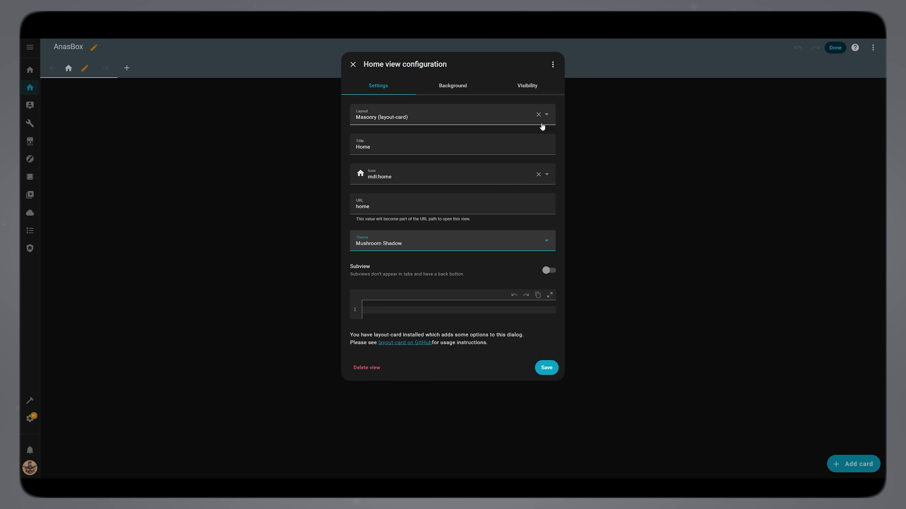
left_click(550, 116)
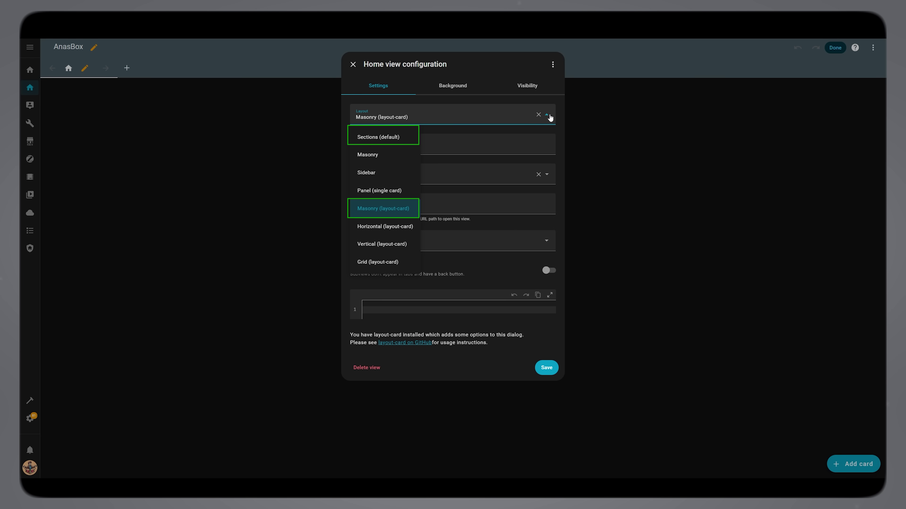
left_click(550, 116)
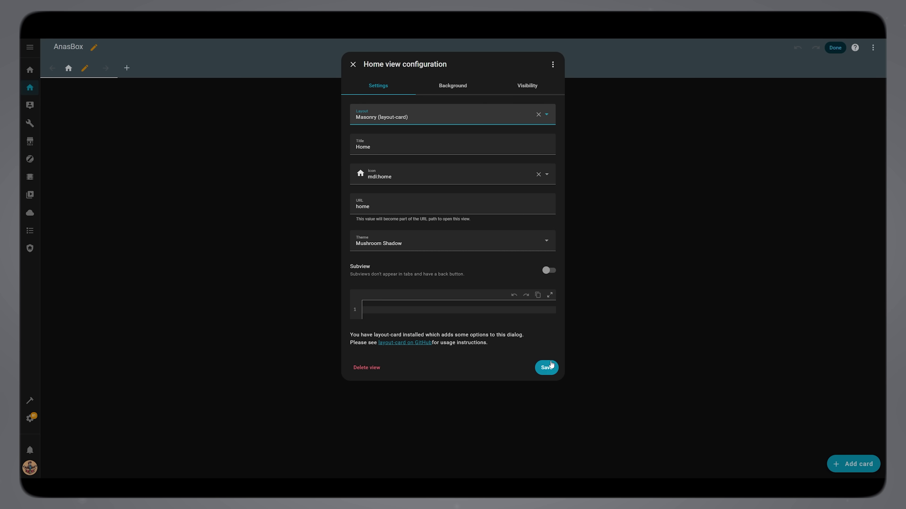
left_click(548, 368)
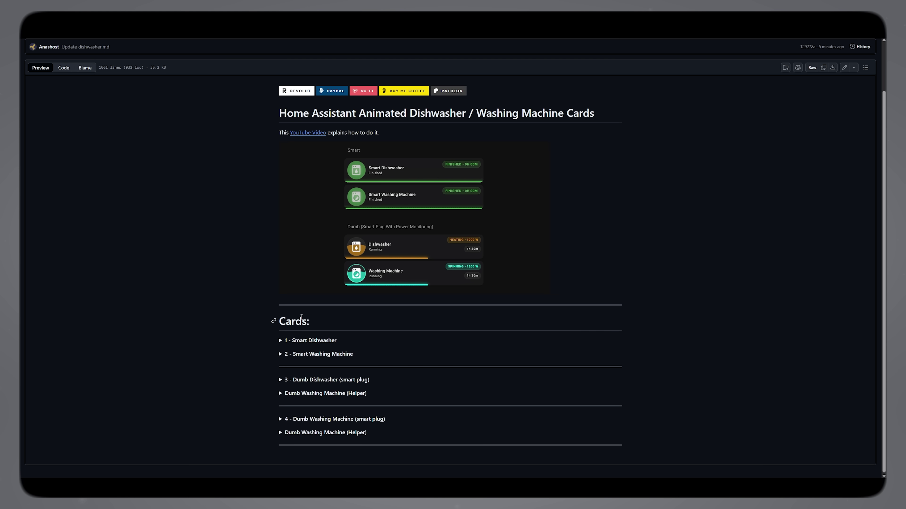
Step: Reveal the '1 - Smart Dishwasher' Mushroom card code and copy its YAML to the clipboard
left_click(287, 340)
scroll(214, 333, "down", 1)
scroll(203, 336, "down", 5)
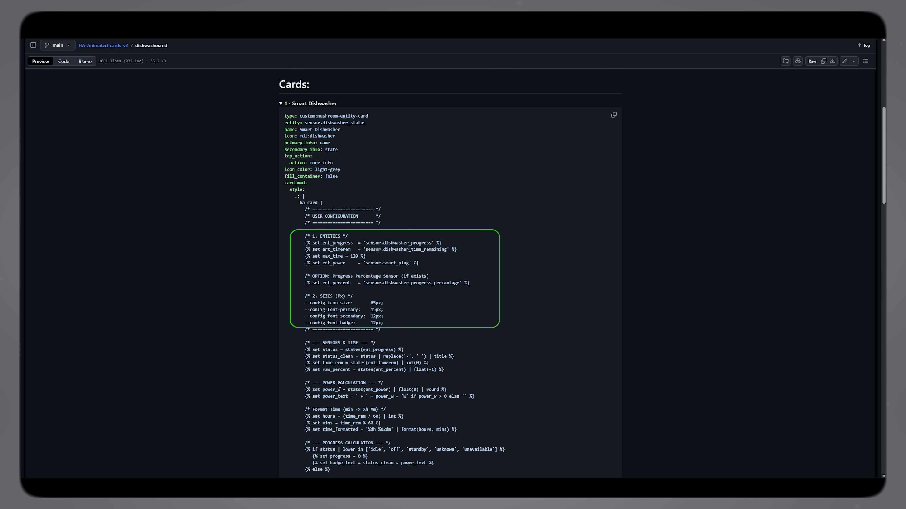
left_click(613, 116)
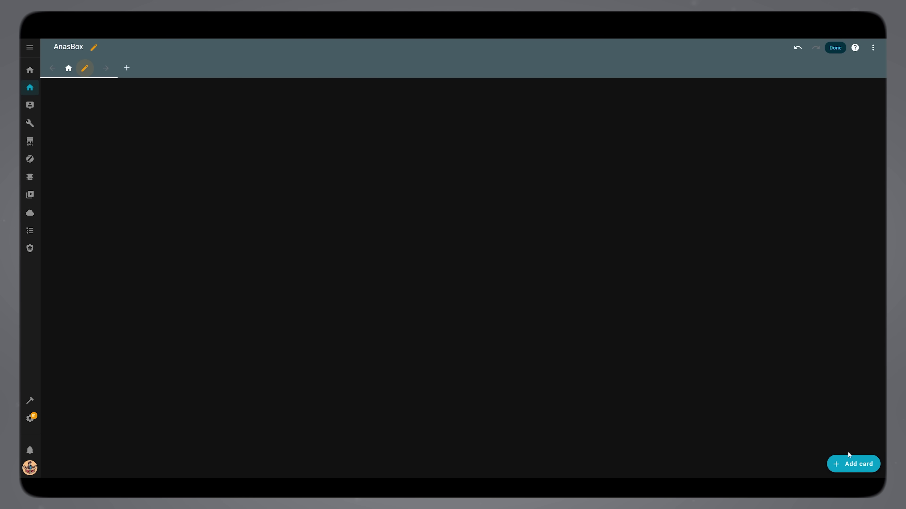
Step: Add a Manual card to the Home view and paste the Smart Dishwasher YAML over the default line
left_click(849, 459)
left_click_drag(636, 129, 638, 434)
left_click(592, 406)
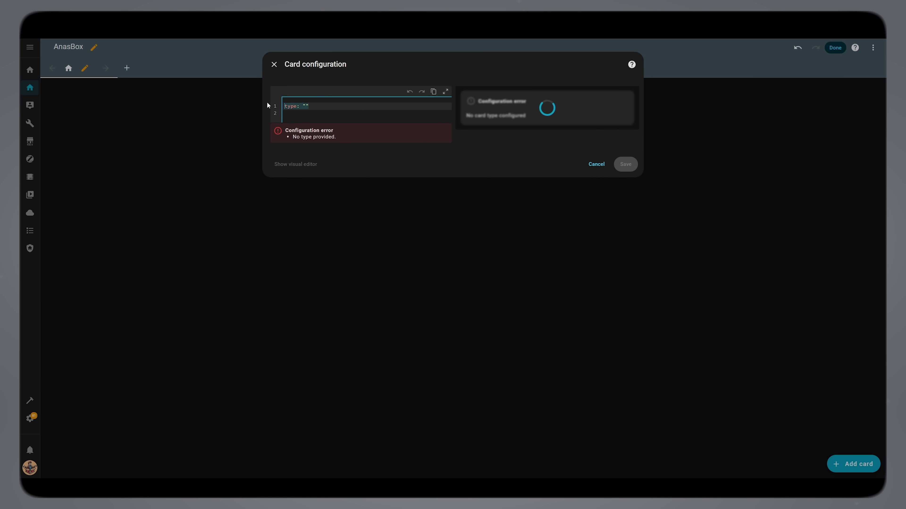
key("BackSpace")
right_click(295, 105)
left_click(322, 171)
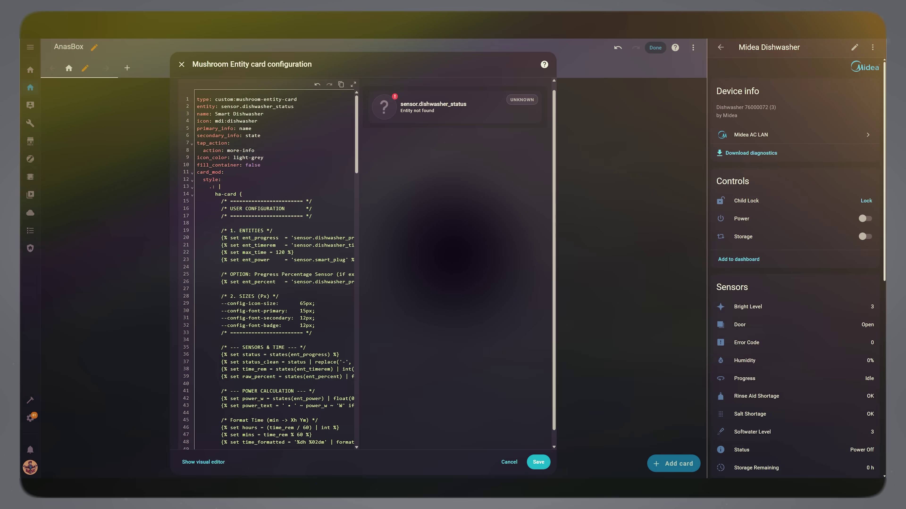
scroll(795, 235, "down", 2)
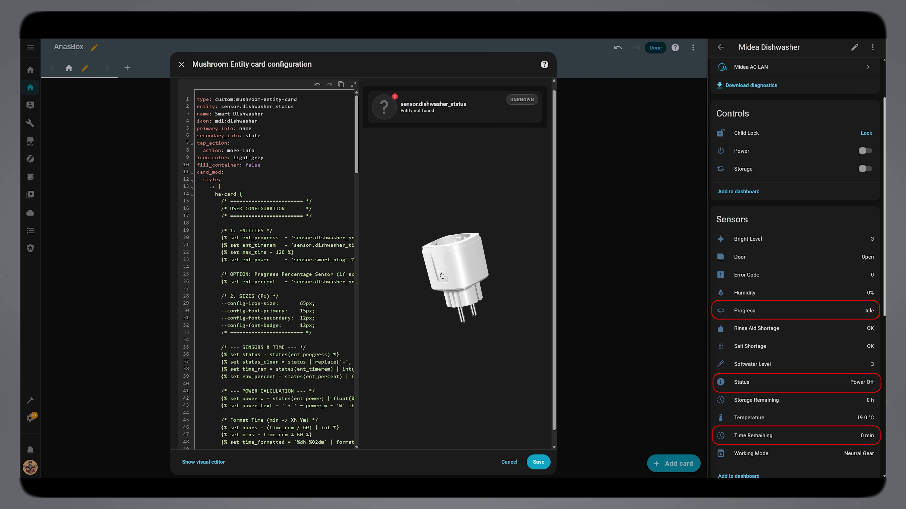
Step: Point the status and progress entities to sensor.midea_dishwasher_status and sensor.midea_dishwasher_progress
left_click_drag(299, 109, 253, 106)
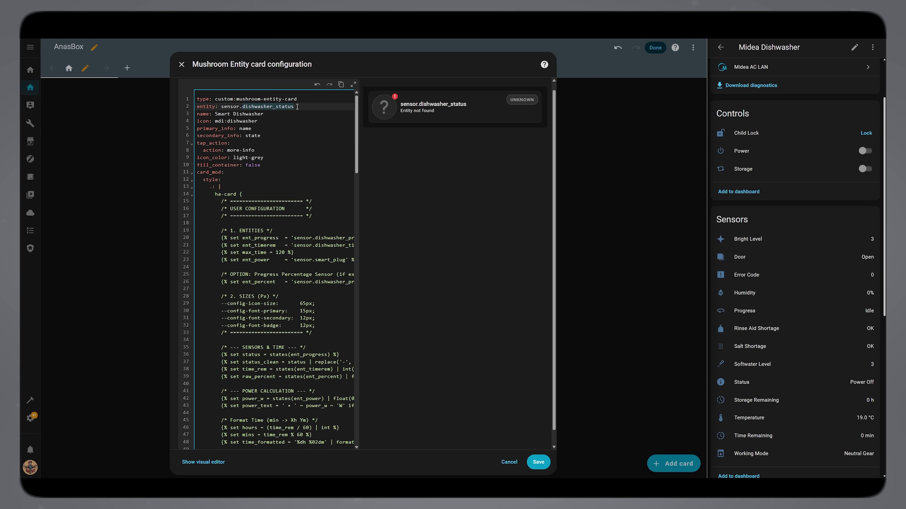
type("midea_dishwasher_")
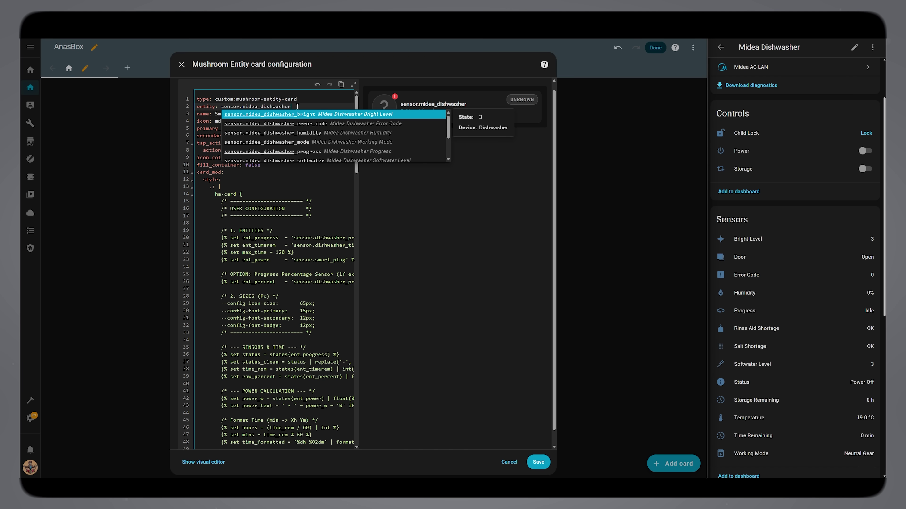
type("status")
key("Return")
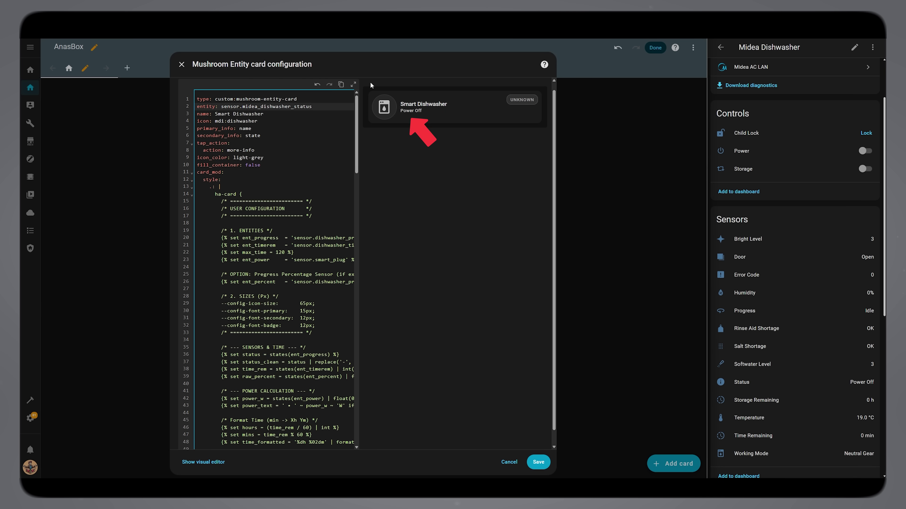
left_click_drag(343, 238, 262, 238)
left_click(331, 239)
type("midea")
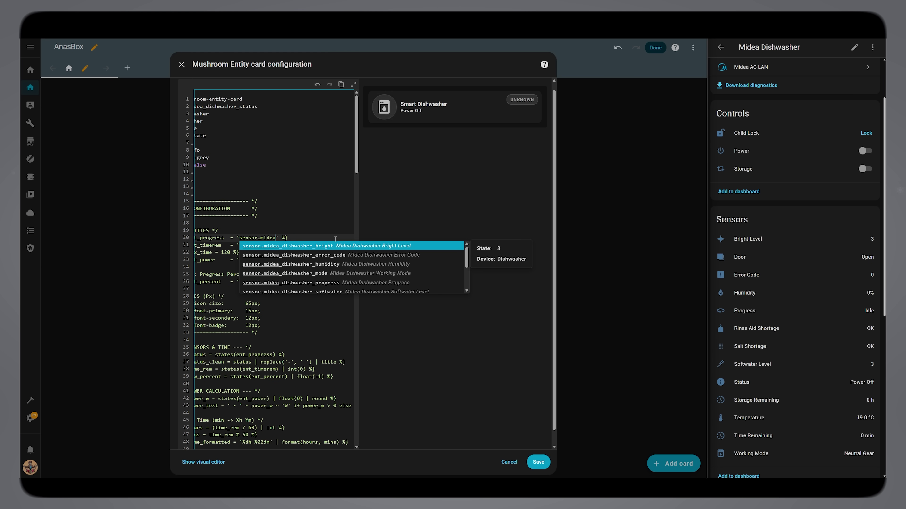
type("_dishwasher_progress")
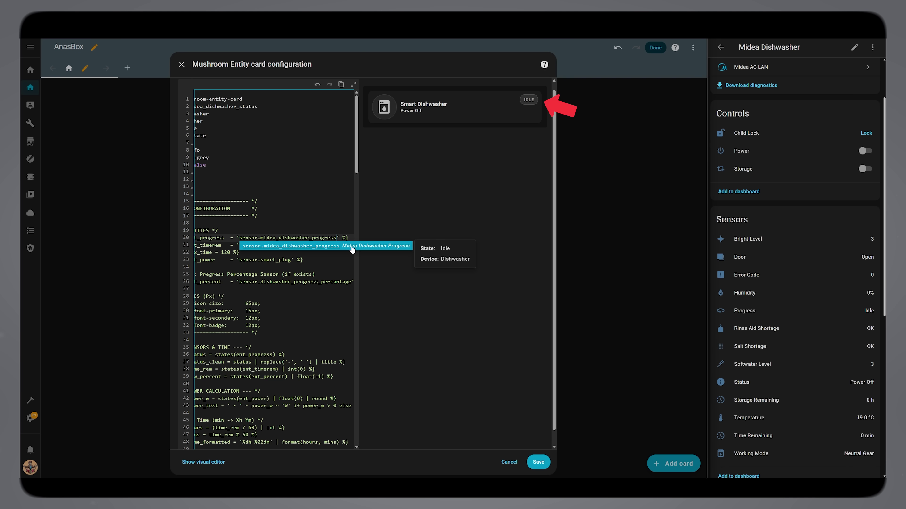
left_click(351, 246)
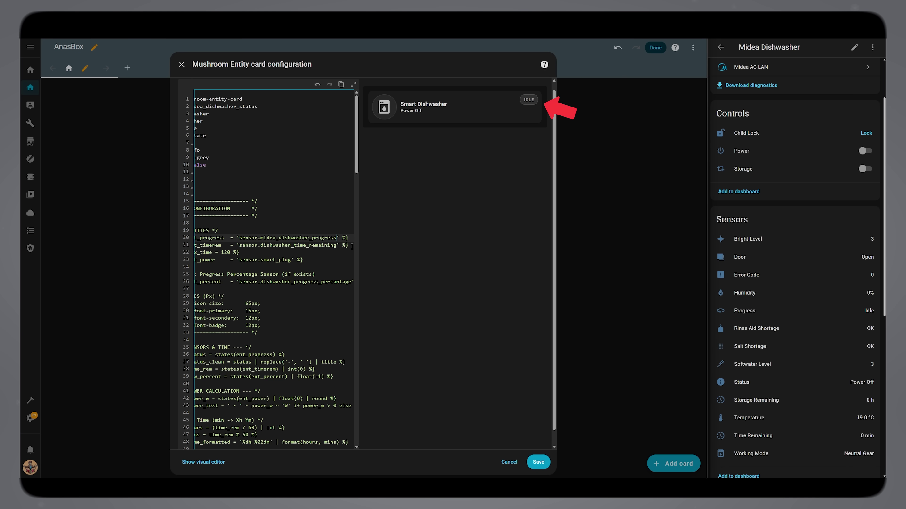
Step: Switch time remaining to sensor.midea_dishwasher_time_remaining and raise max_time from 120 to 180
left_click_drag(336, 246, 262, 245)
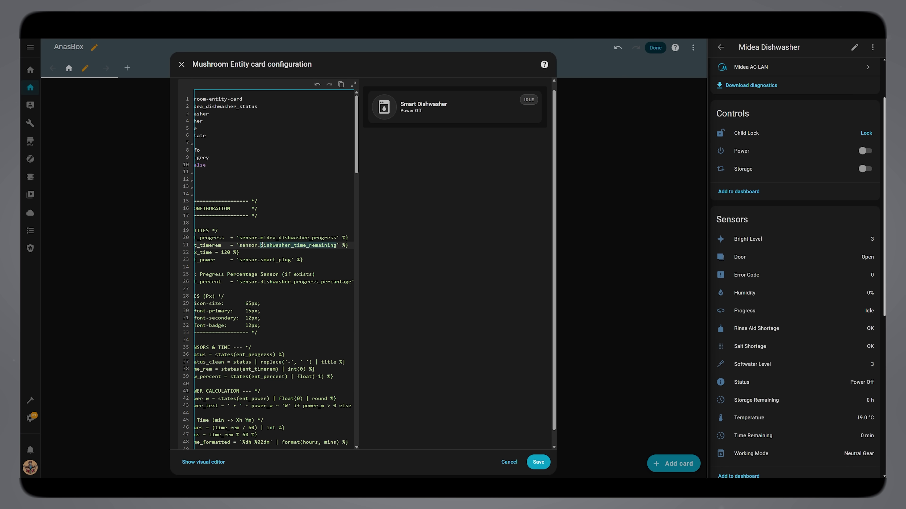
type("midea_dishwasher")
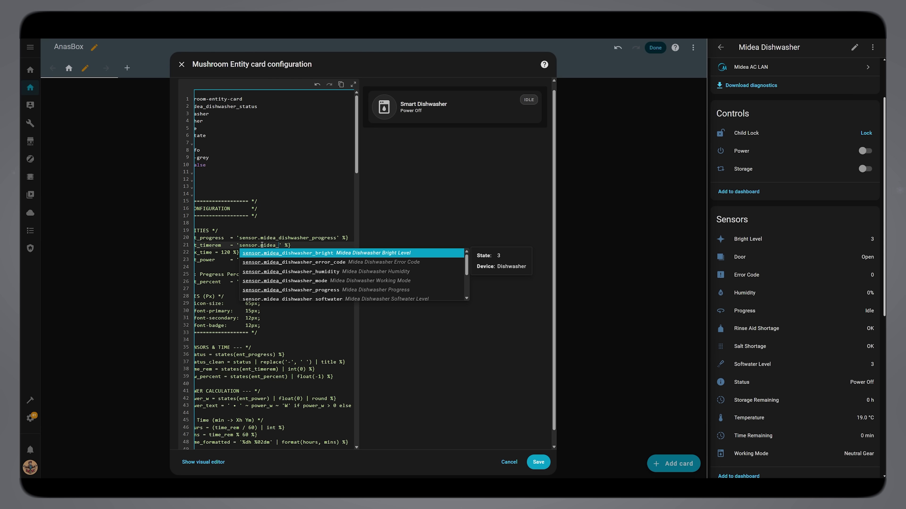
type("_time")
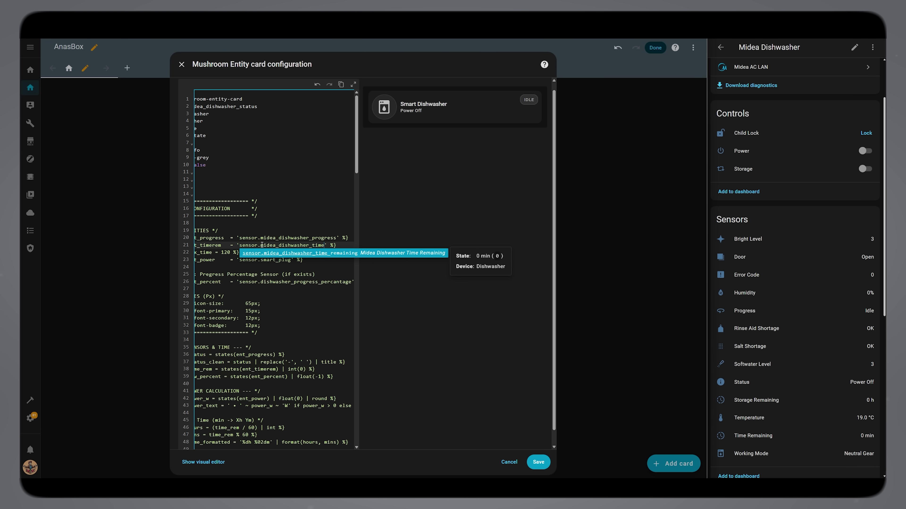
type("_time")
key("Return")
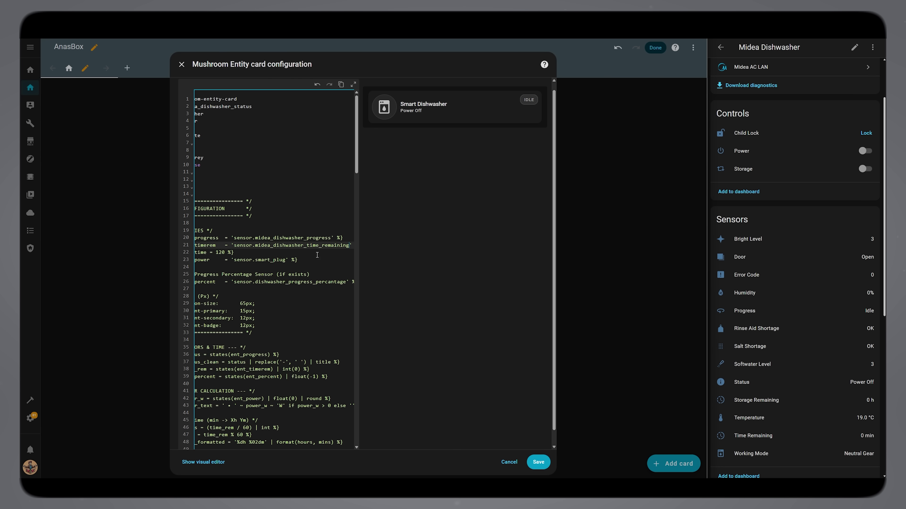
left_click_drag(317, 255, 200, 257)
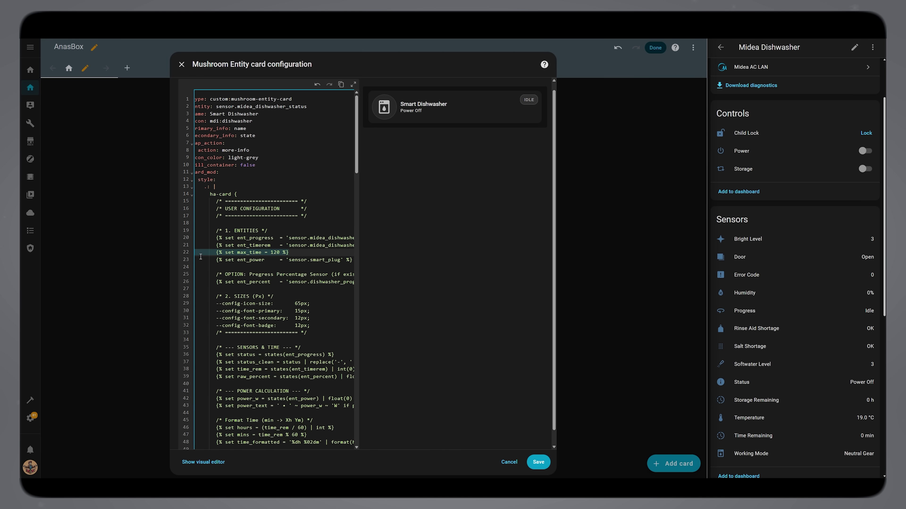
left_click(202, 256)
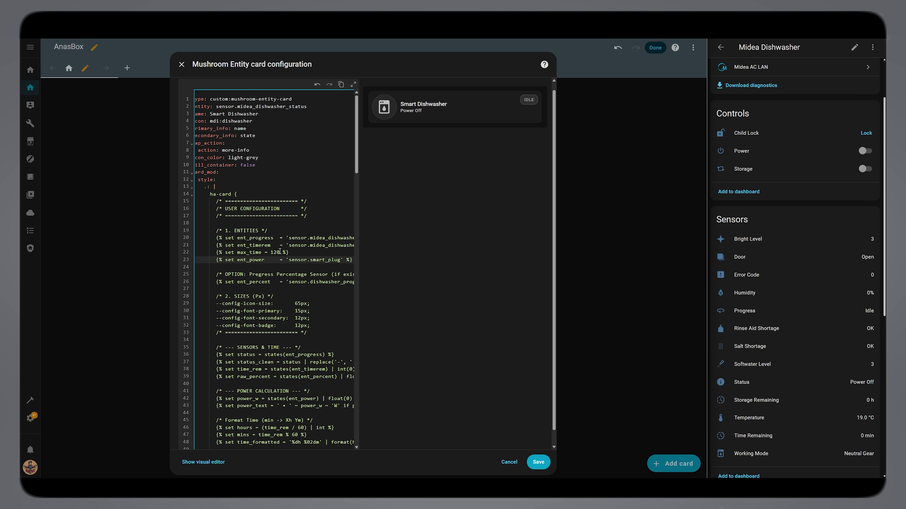
left_click_drag(280, 252, 273, 253)
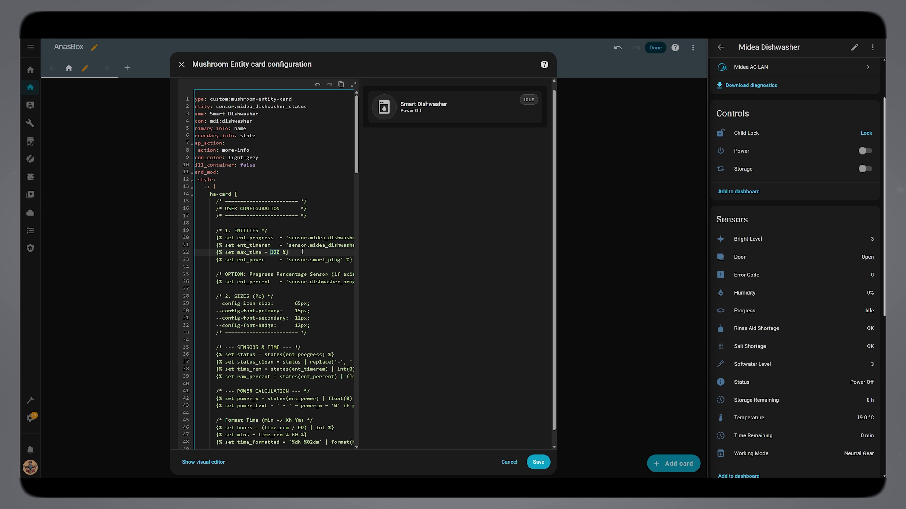
type("18")
Step: Replace sensor.smart_plug with sensor.plug_6_local_power as the card's power entity on line 23
left_click(341, 267)
scroll(341, 268, "right", 3)
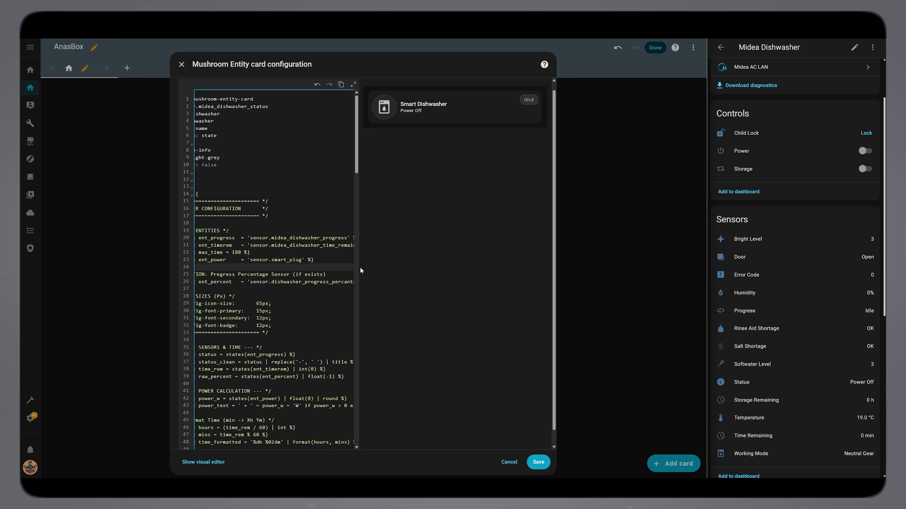
scroll(353, 272, "right", 2)
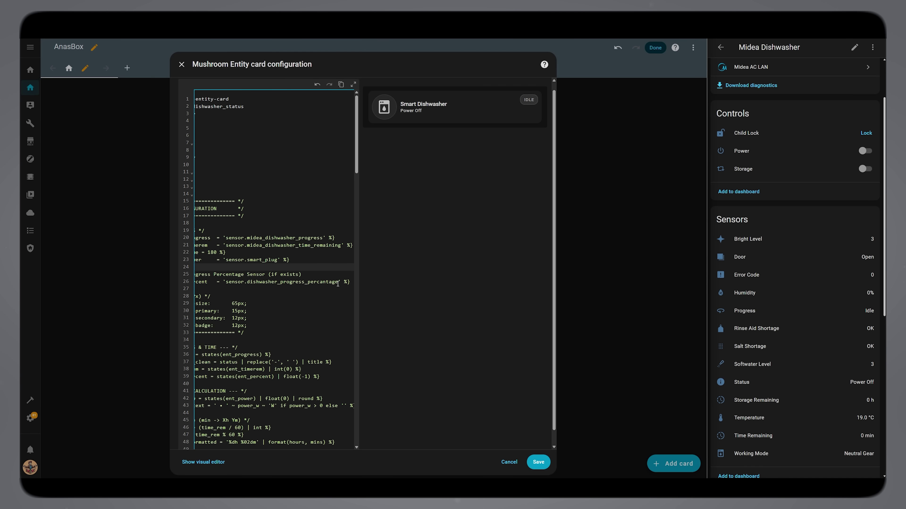
left_click_drag(337, 283, 227, 280)
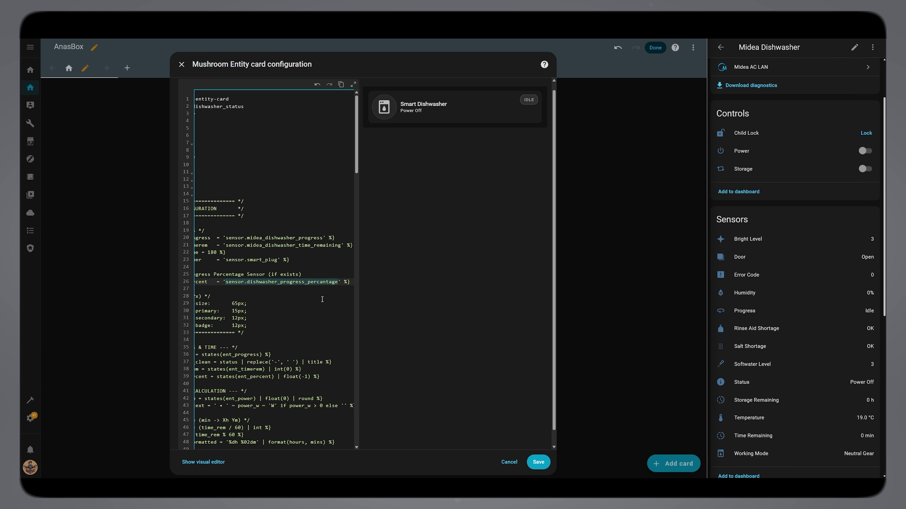
left_click(314, 260)
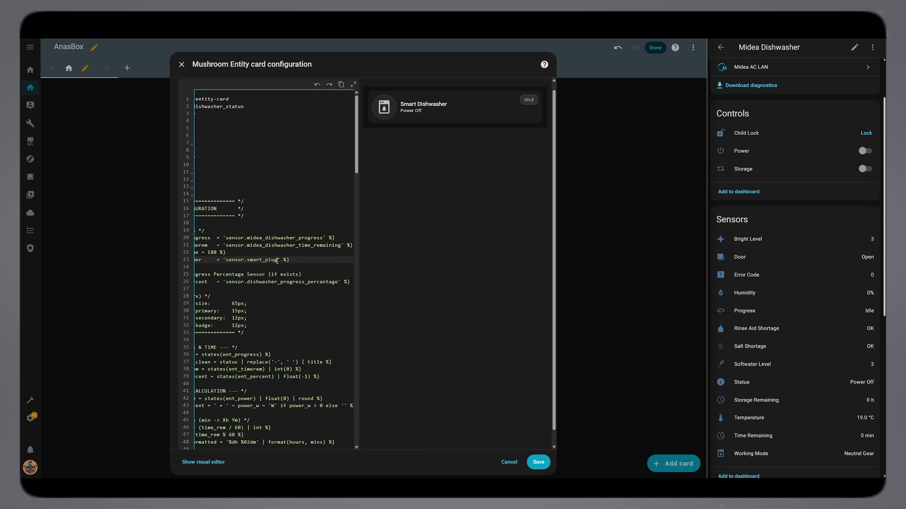
left_click_drag(278, 261, 249, 263)
type("plug")
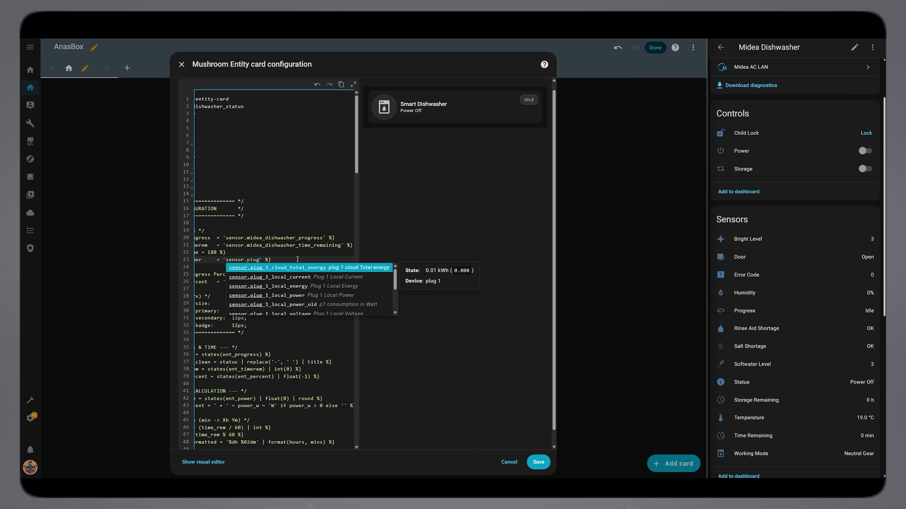
type("_")
type("6_")
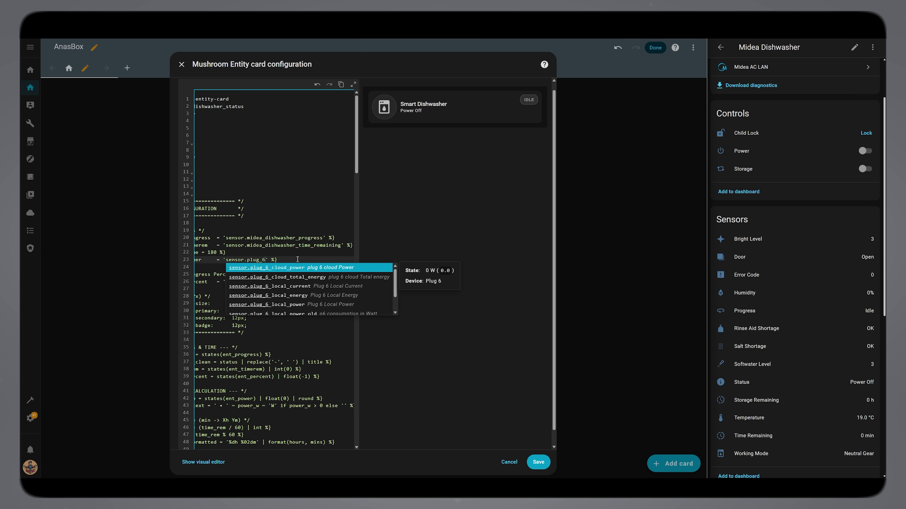
type("local")
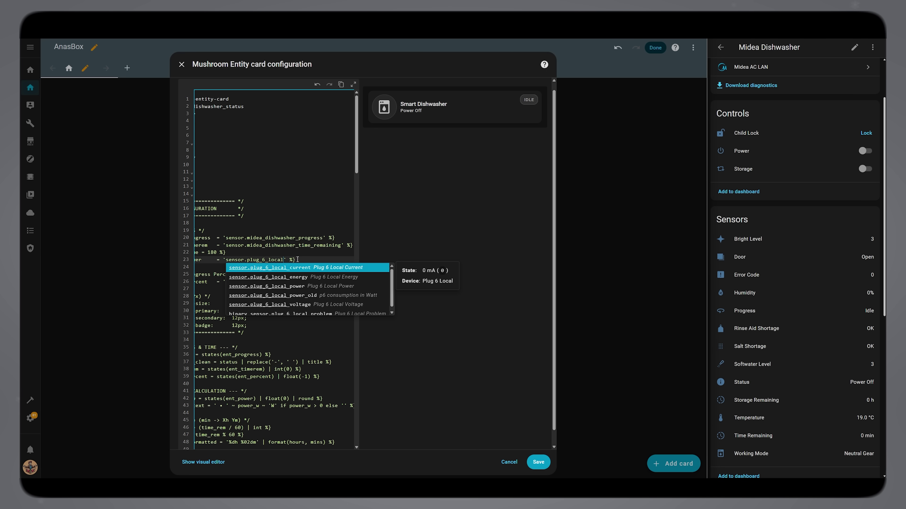
type("_power")
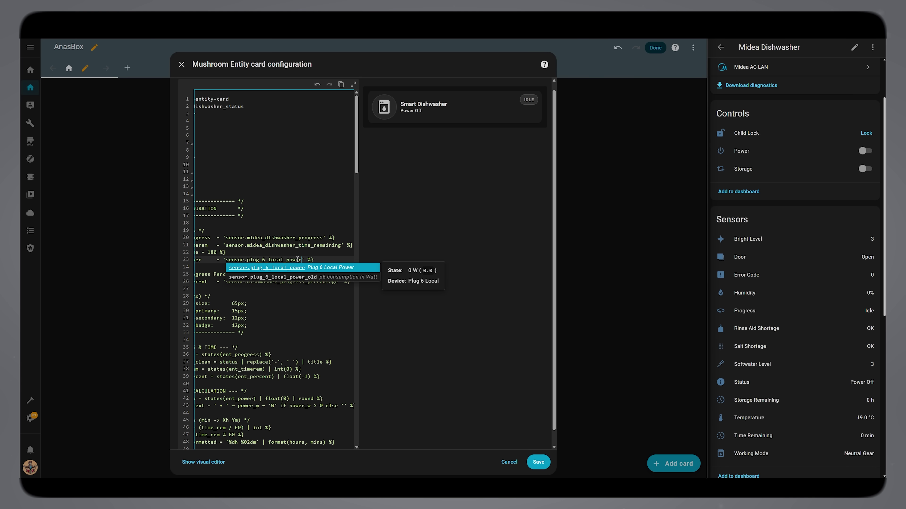
left_click(325, 268)
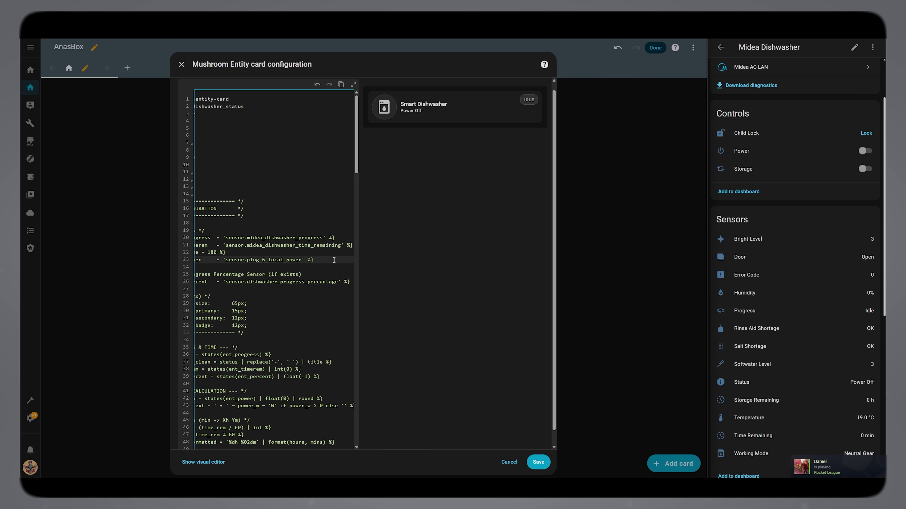
left_click_drag(266, 339, 189, 296)
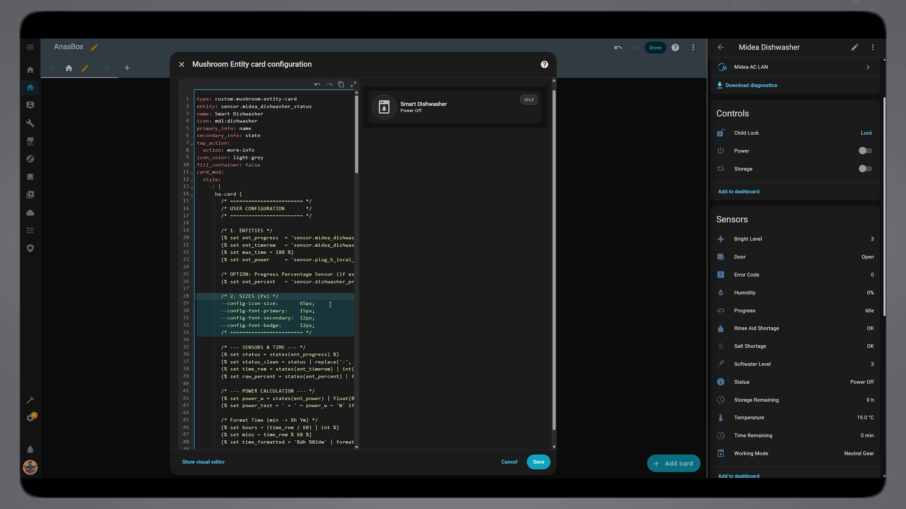
Step: Enlarge the card icon from 65px to 75px and the badge font to 13px
left_click(306, 303)
key("BackSpace")
key("BackSpace")
type("75")
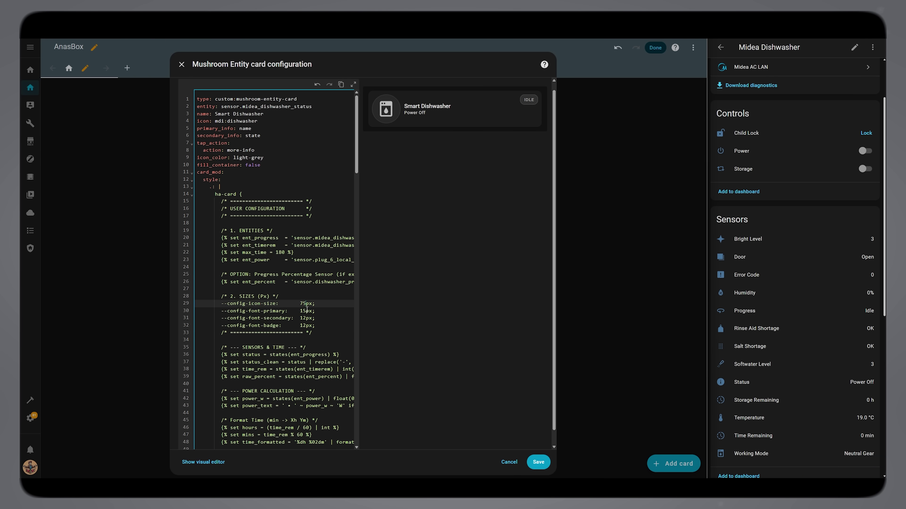
left_click(306, 325)
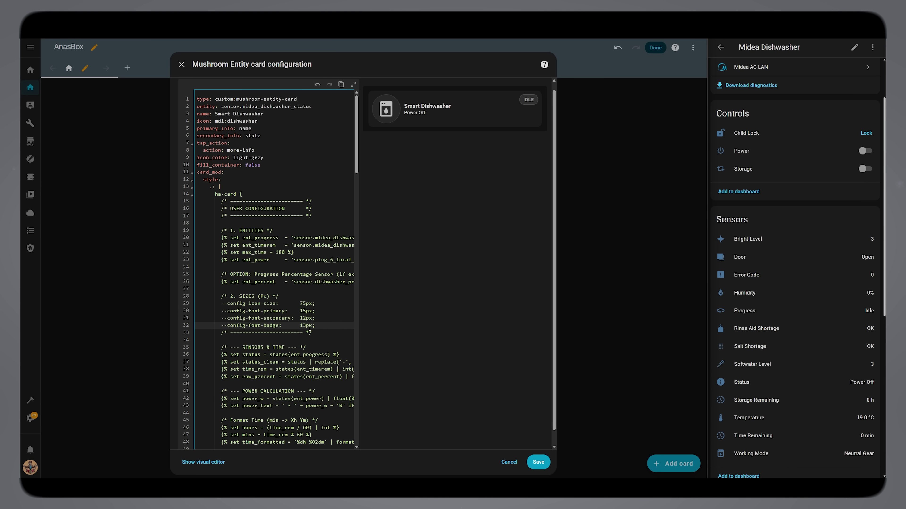
left_click(308, 319)
key("BackSpace")
type("3")
left_click(323, 327)
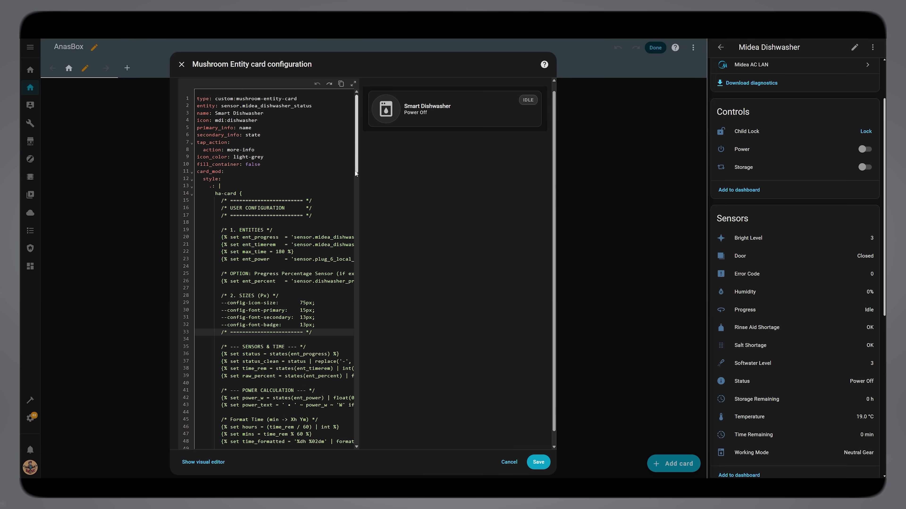
left_click_drag(354, 171, 386, 280)
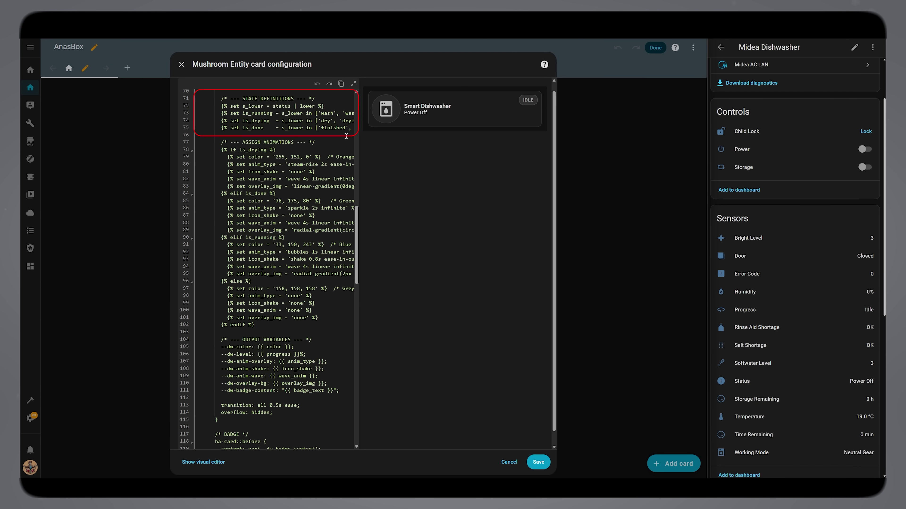
Step: Add 'cleaning' to the is_running states list and save the card
left_click(221, 98)
scroll(214, 99, "right", 5)
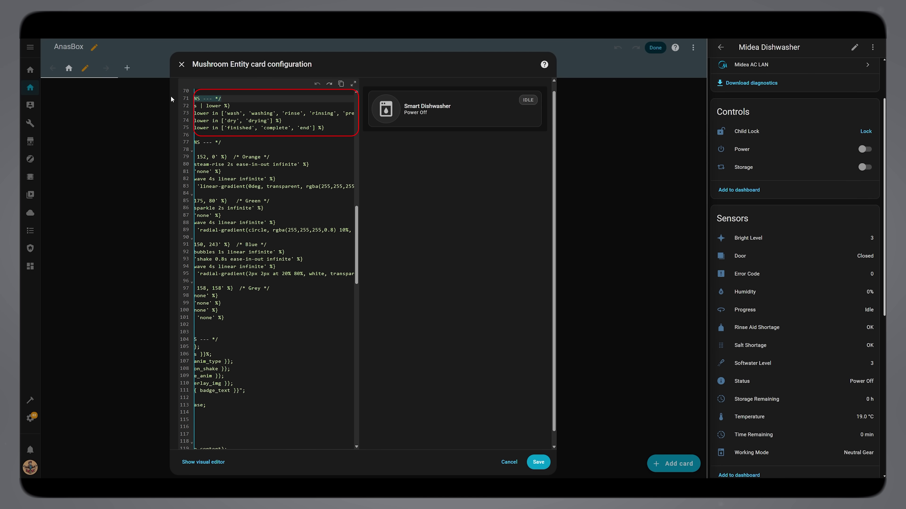
scroll(351, 111, "left", 5)
left_click(320, 114)
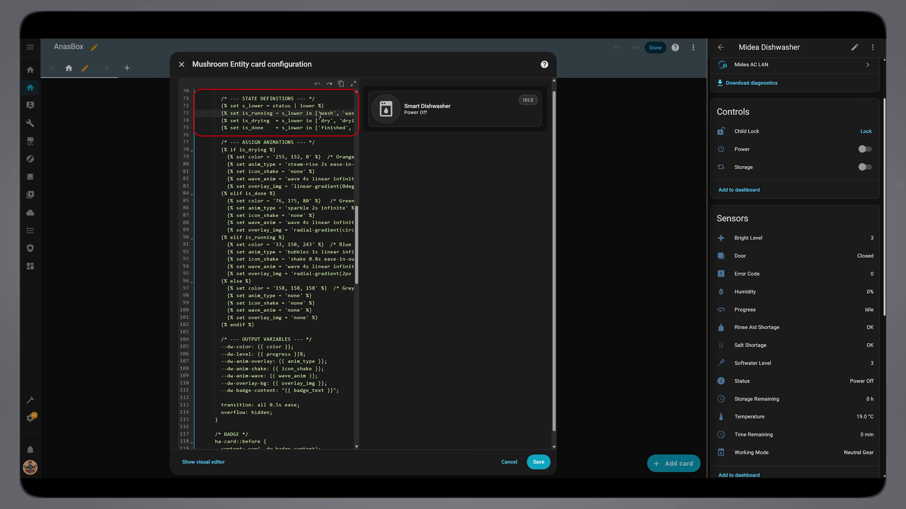
type("''")
type(", ")
type("cleaning")
key("Down")
key("Down")
key("End")
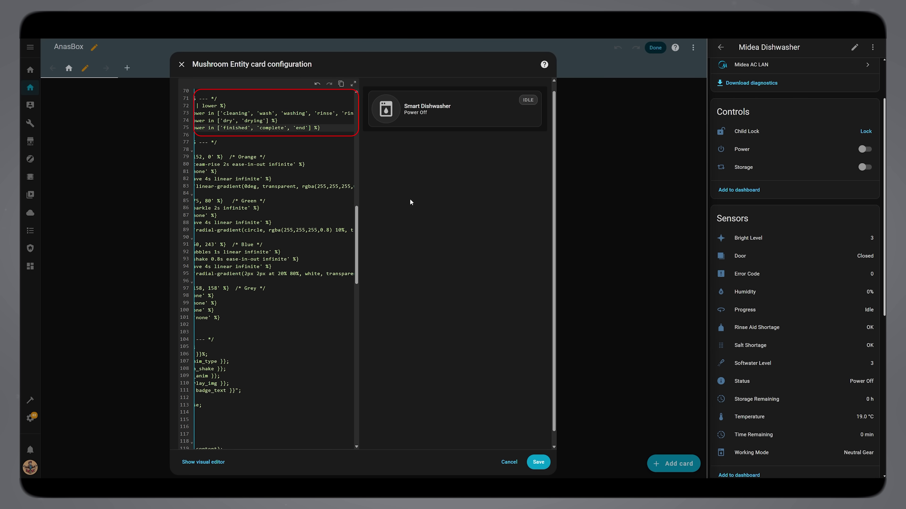
left_click(537, 463)
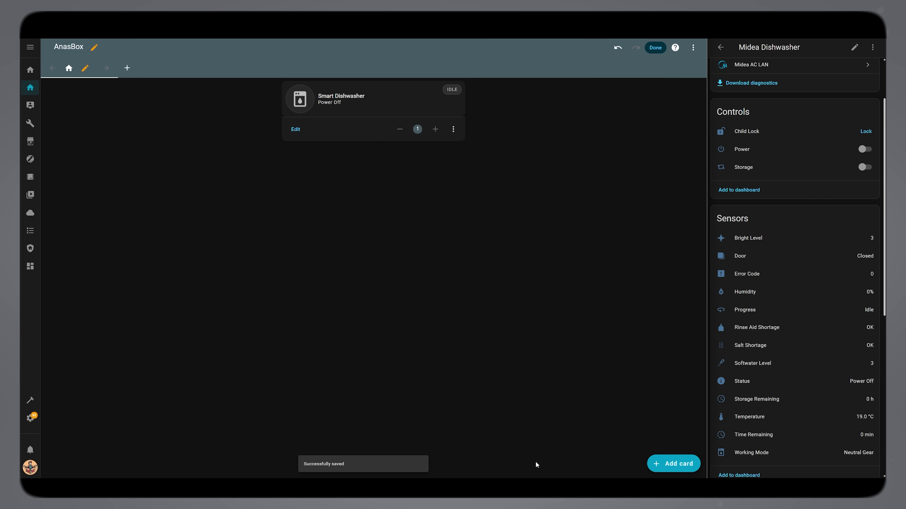
Step: Finish dashboard editing to view the saved Smart Dishwasher card normally
left_click(654, 48)
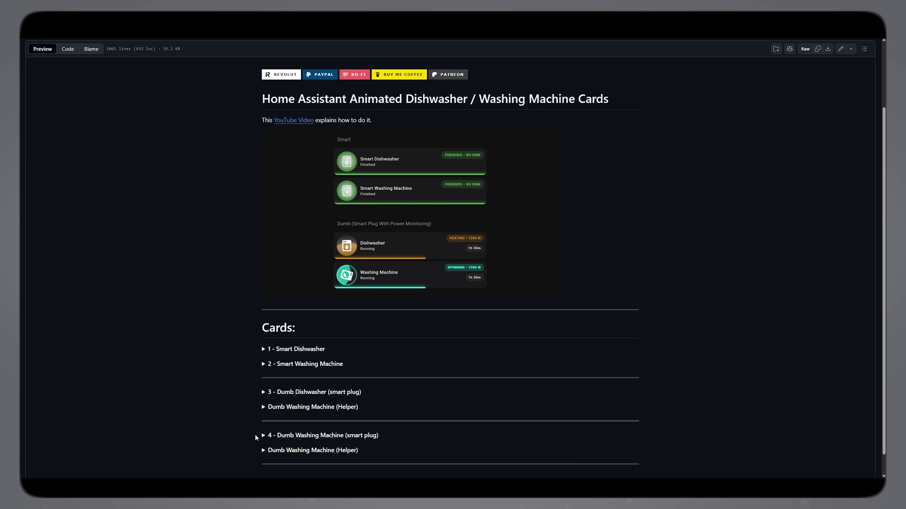
Step: Reveal the '4 - Dumb Washing Machine (smart plug)' card code on GitHub and copy its YAML
left_click(262, 438)
scroll(233, 426, "down", 5)
scroll(233, 427, "down", 5)
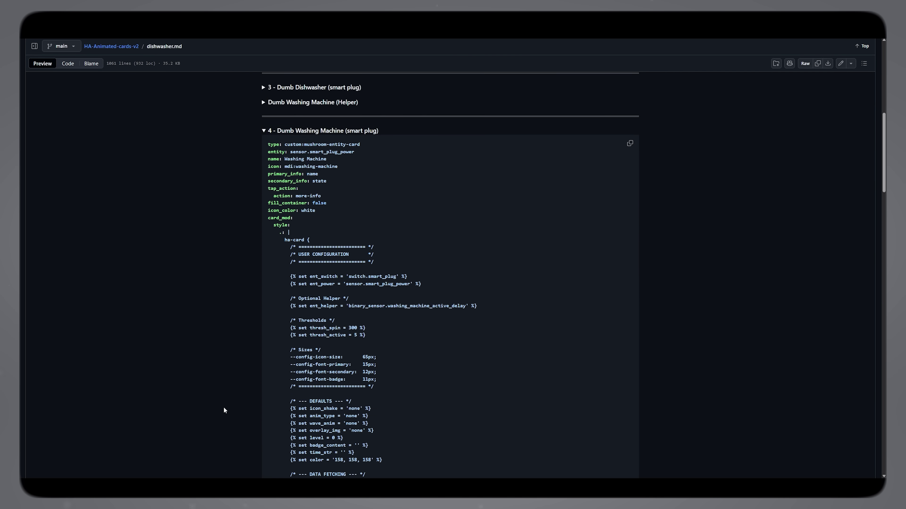
left_click(630, 111)
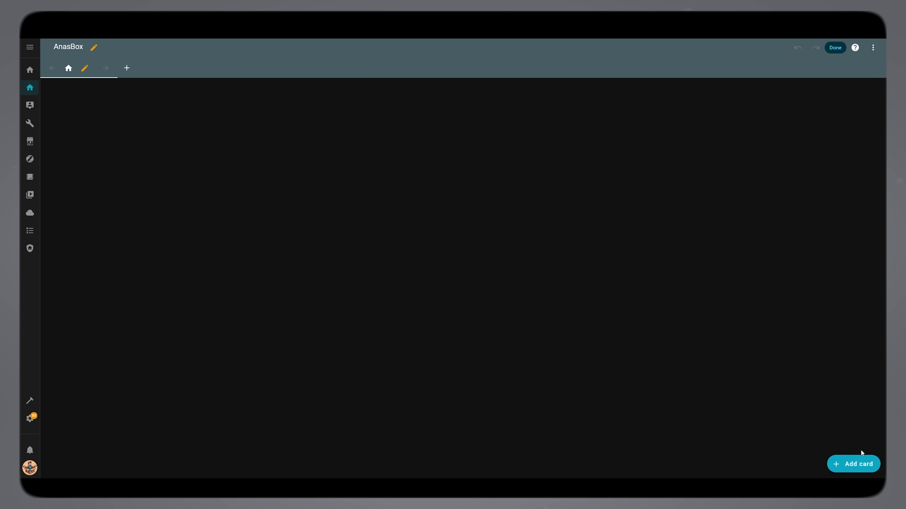
left_click(859, 462)
Step: Create a Manual card and paste the washing machine YAML over the placeholder type line
scroll(619, 423, "down", 20)
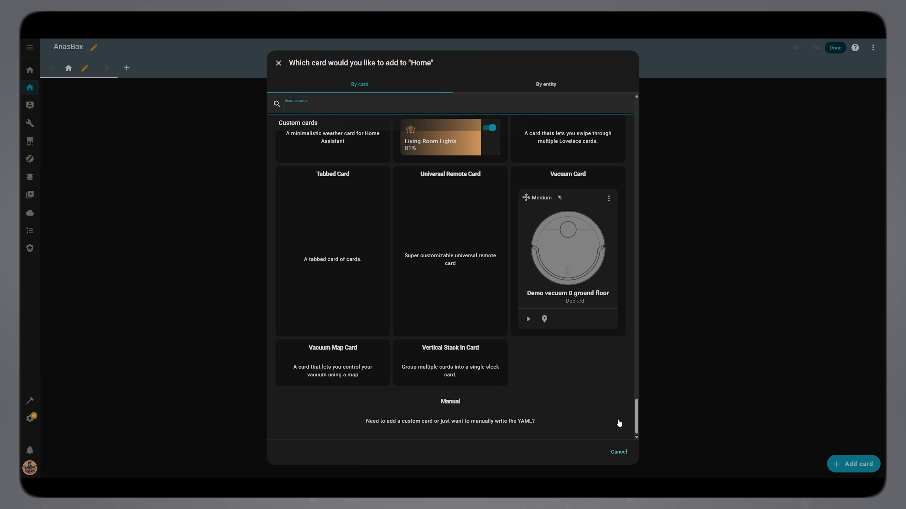
left_click(582, 415)
left_click_drag(307, 106, 285, 106)
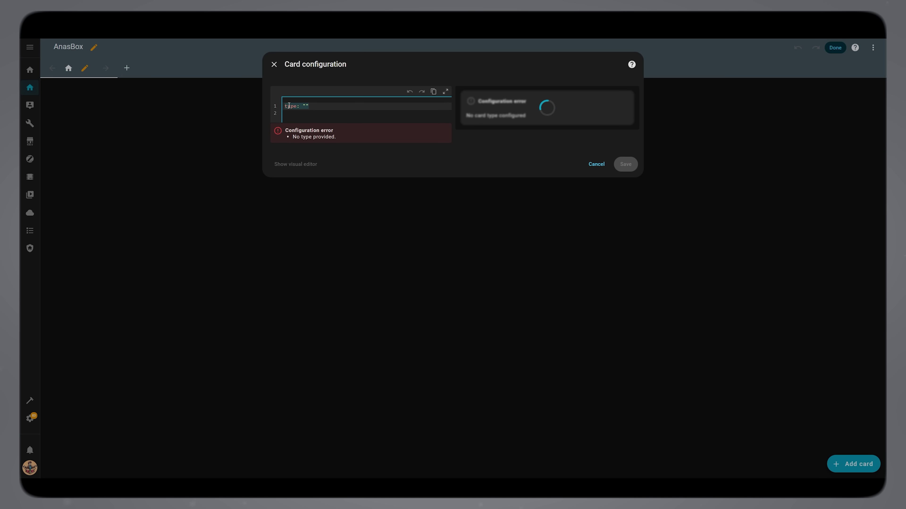
right_click(289, 106)
left_click(304, 150)
scroll(311, 173, "up", 15)
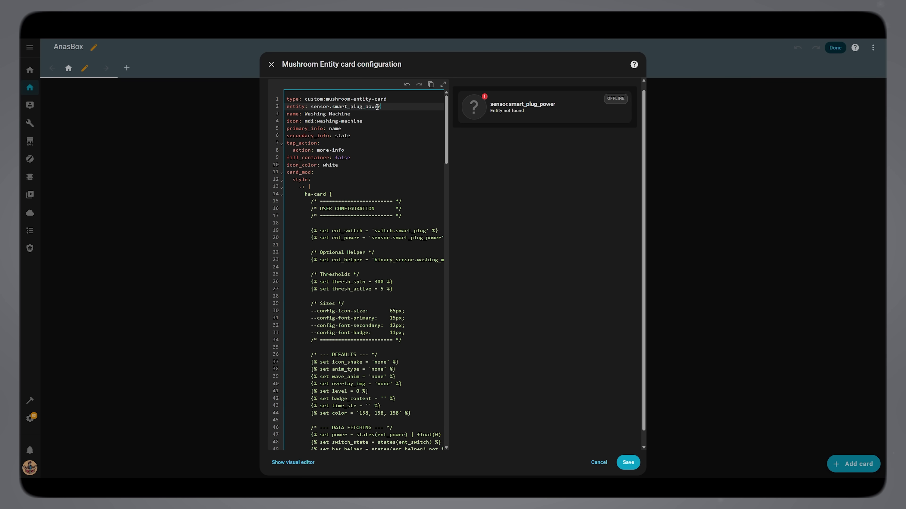
Step: Set entity and ent_power to sensor.plug_6_local_power and the switch to switch.plug_6_local
double_click(332, 106)
type("plug")
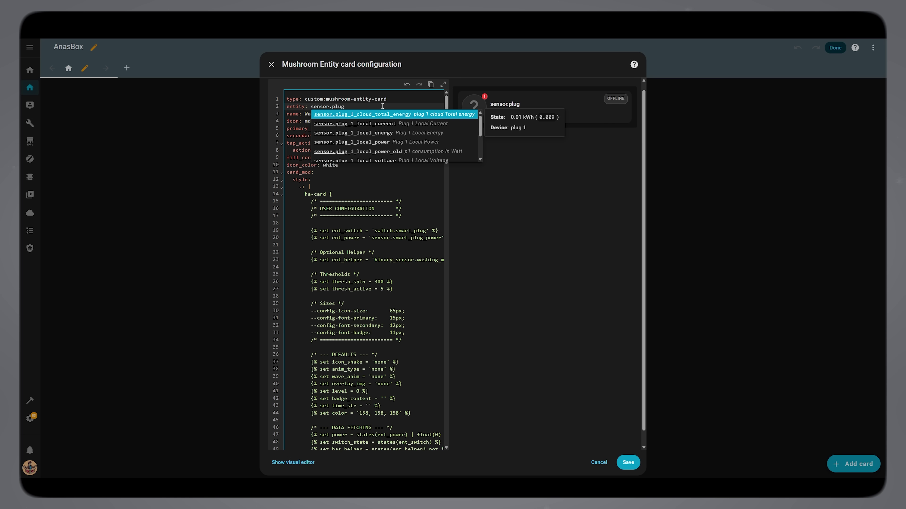
type("_6_local_power")
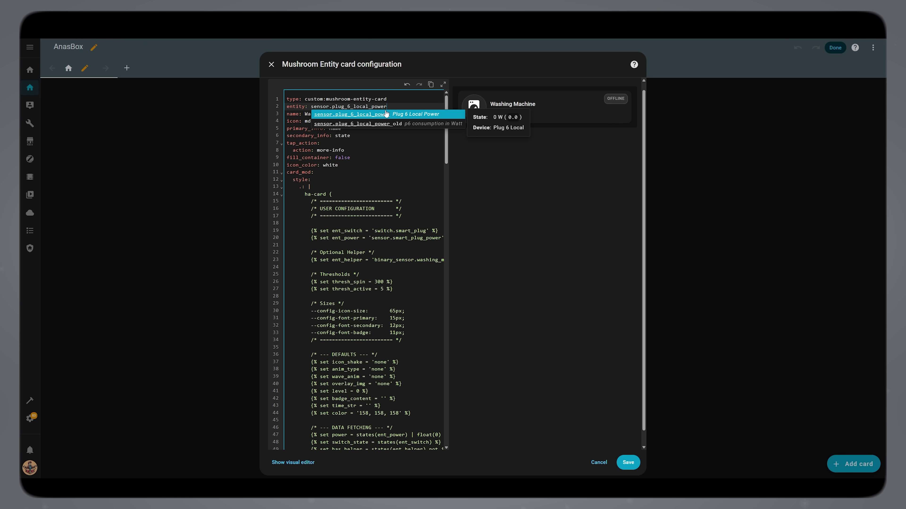
double_click(425, 238)
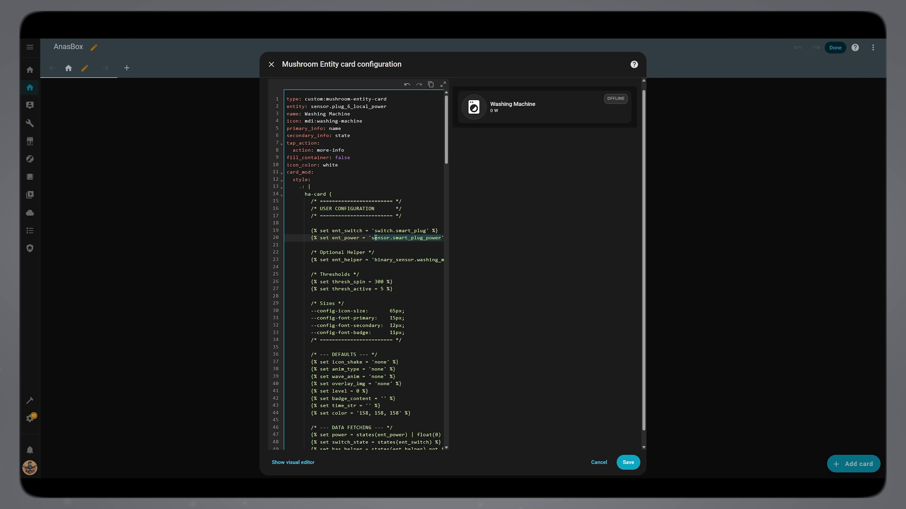
type("pl")
type("ug_6_local_")
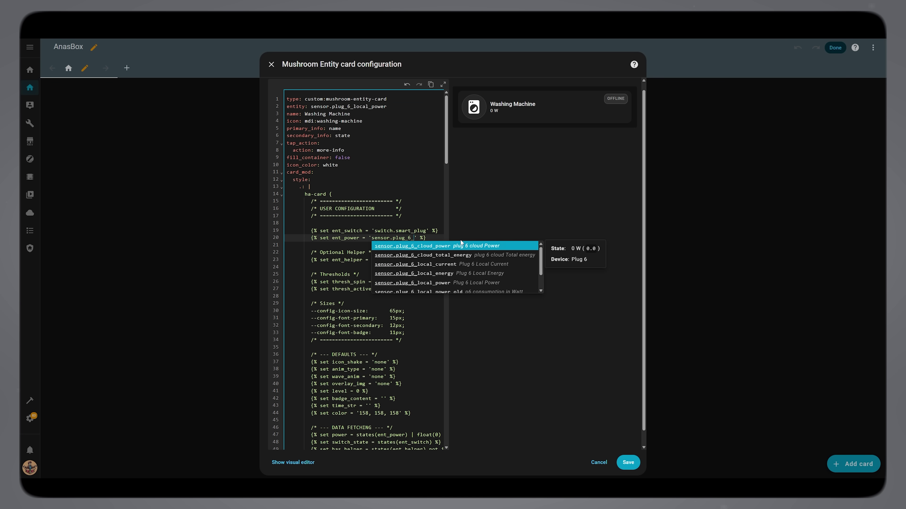
type("power")
left_click(466, 246)
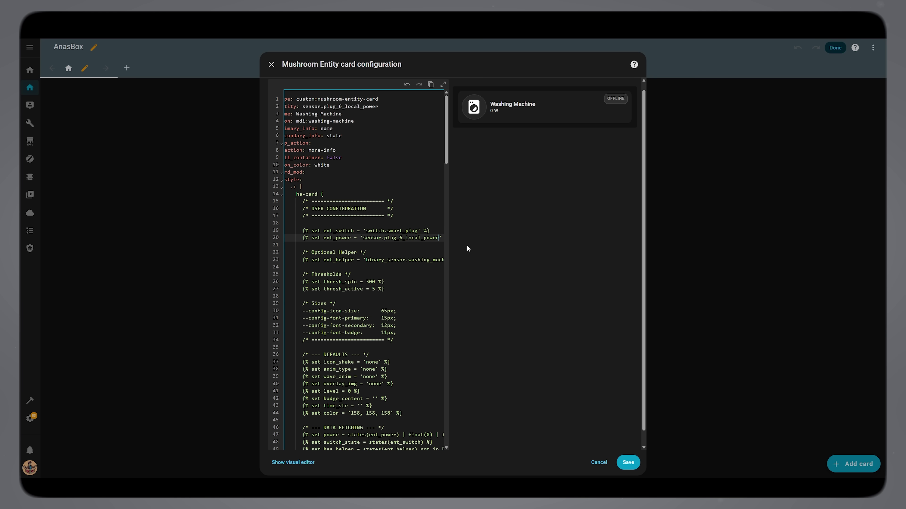
double_click(389, 230)
type("plug_6_")
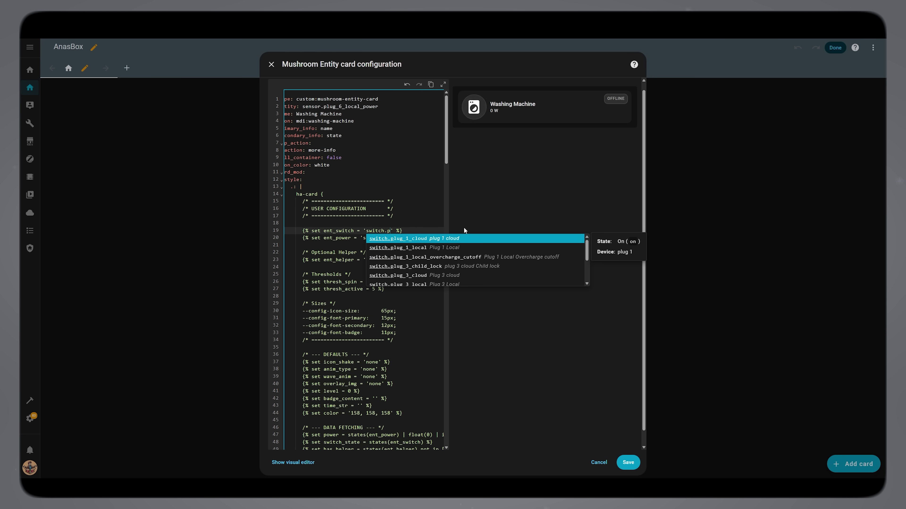
type("local")
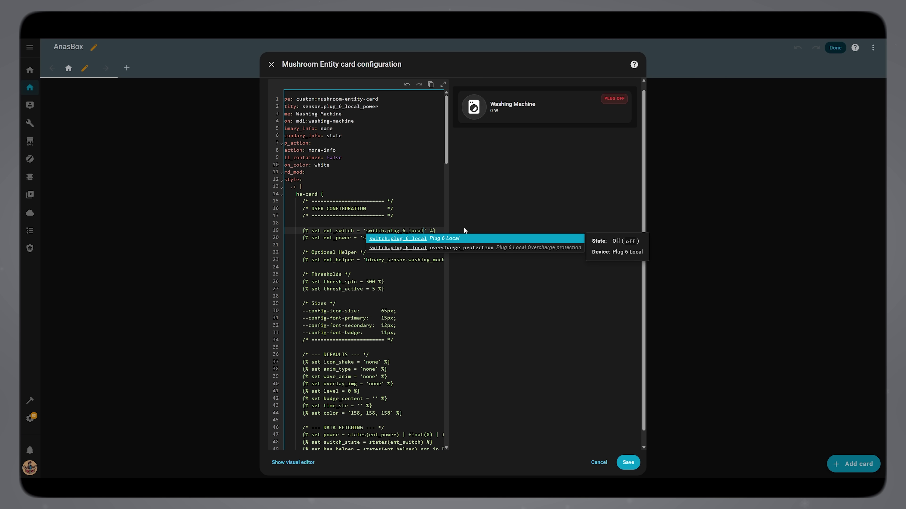
key("Return")
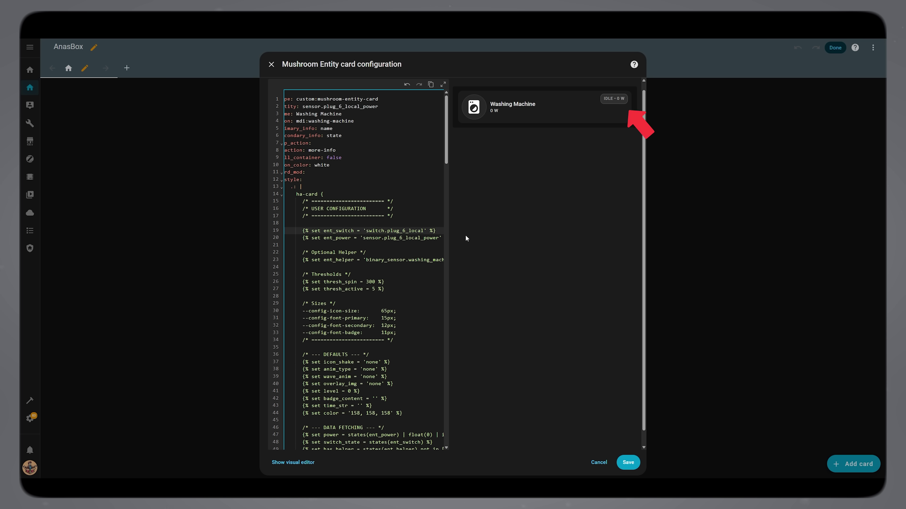
Step: Raise thresh_spin from 300 to 400 and review the plug's power history
left_click_drag(303, 252, 441, 261)
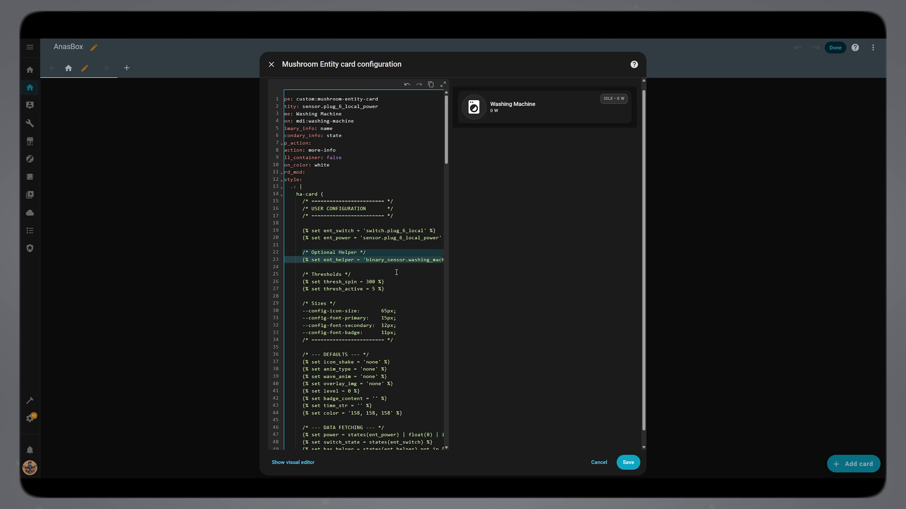
left_click(364, 274)
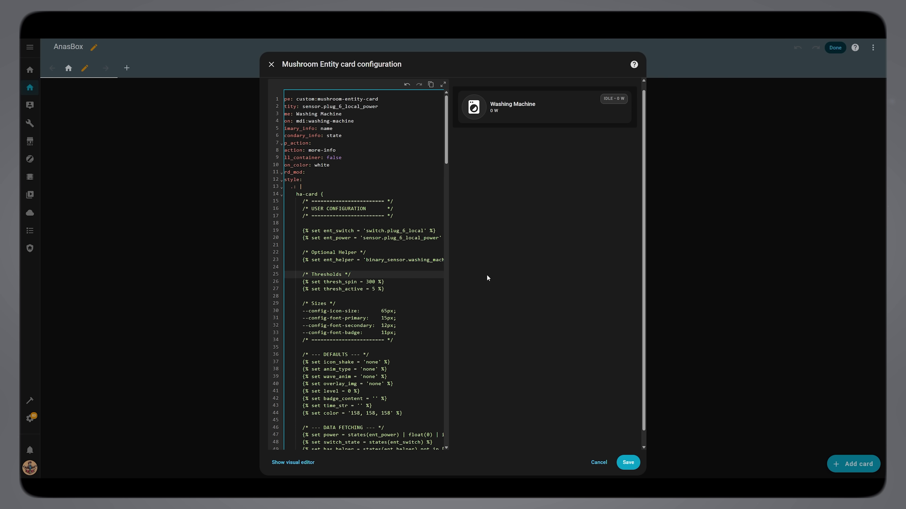
double_click(375, 282)
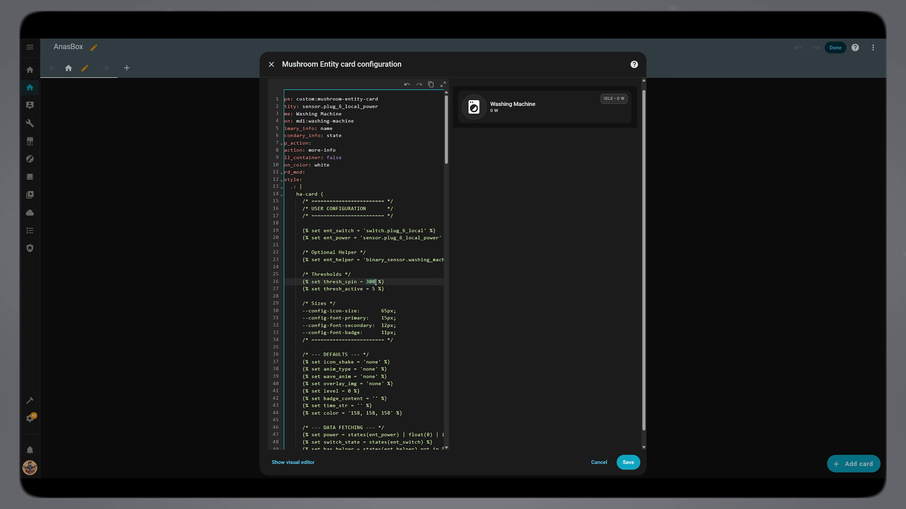
type("400")
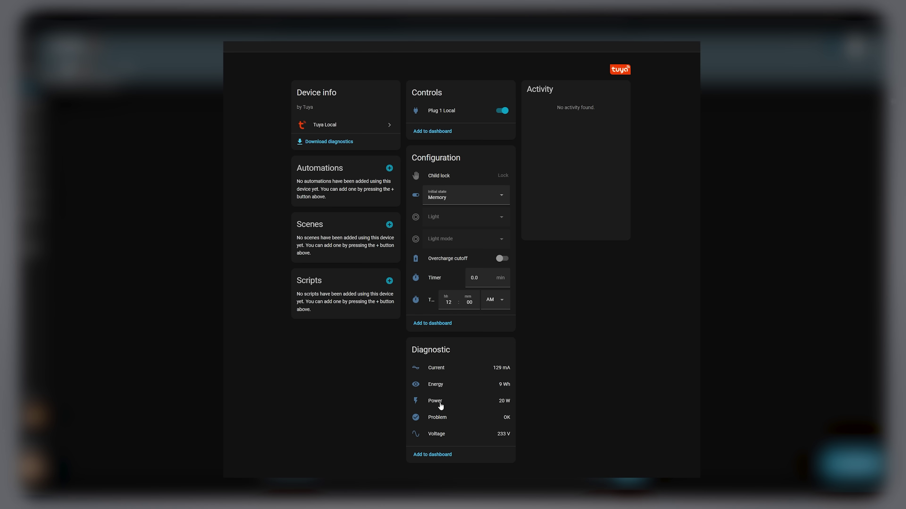
left_click(448, 402)
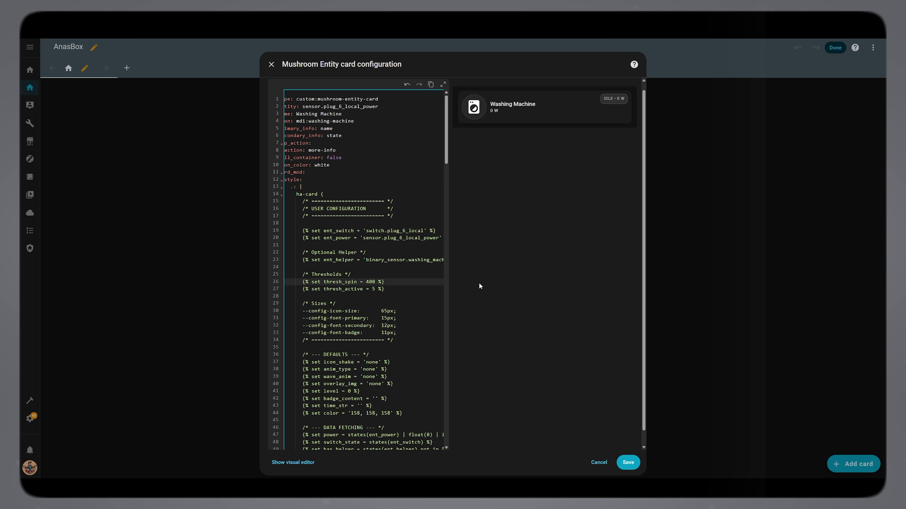
Step: Try 10 for thresh_active, then restore it to 5
left_click(375, 290)
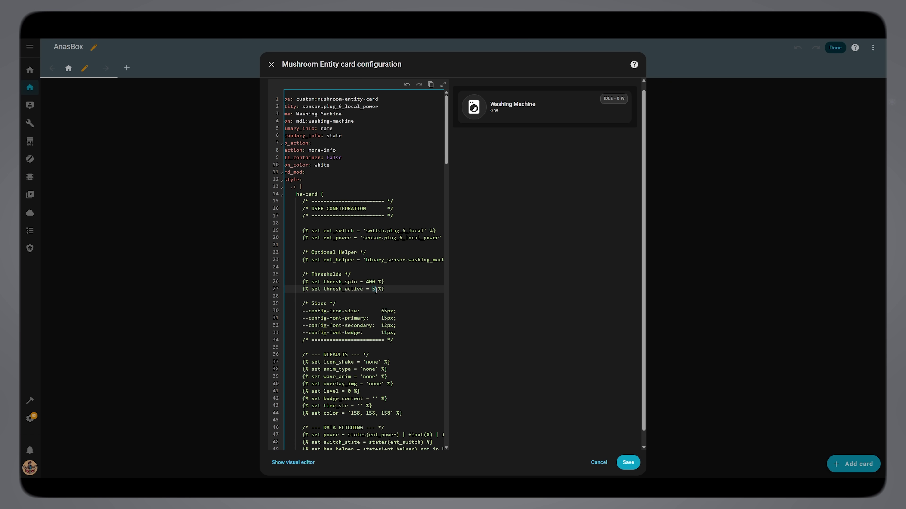
key("BackSpace")
type("10")
key("BackSpace")
key("BackSpace")
type("5")
left_click_drag(303, 252, 439, 260)
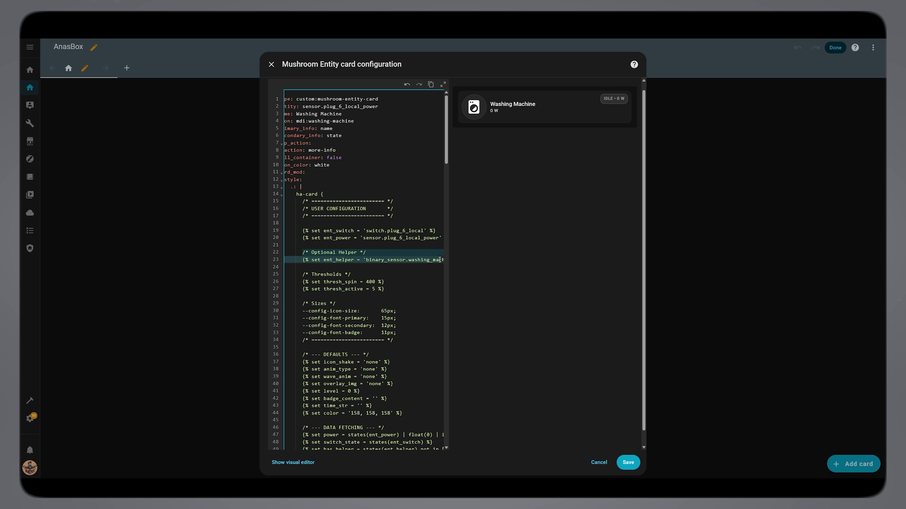
left_click(475, 257)
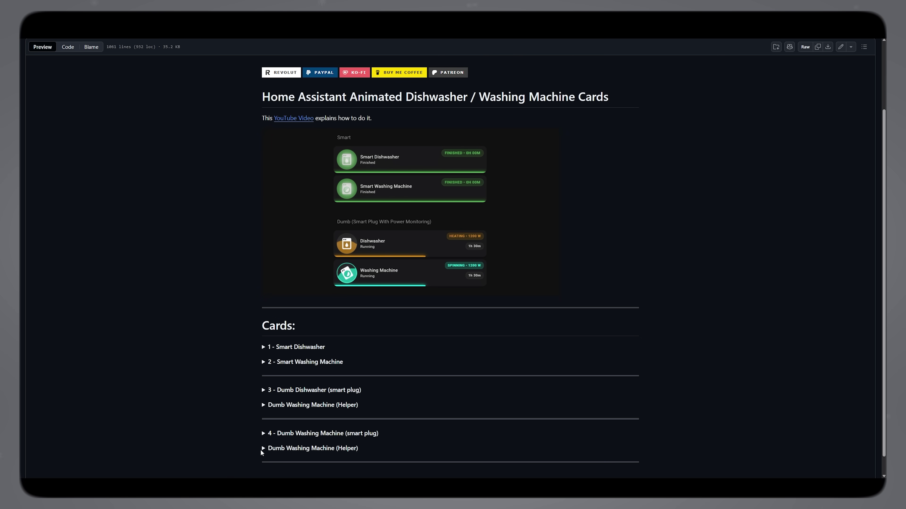
Step: Expand the Dumb Washing Machine (Helper) section on GitHub and copy its binary_sensor YAML
left_click(260, 449)
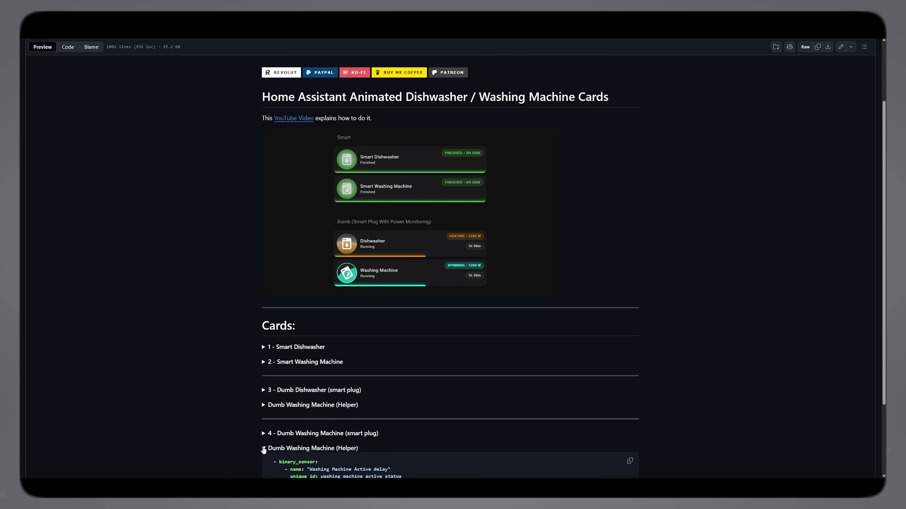
scroll(196, 413, "down", 2)
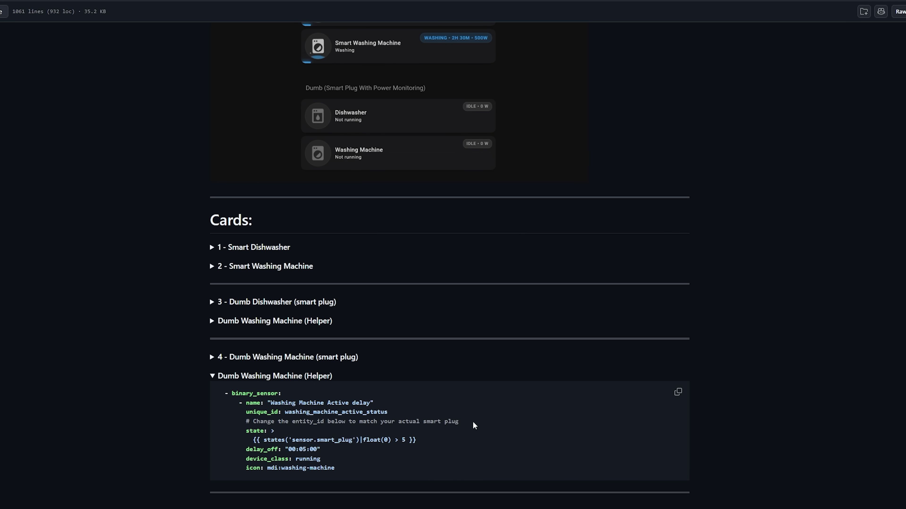
left_click(678, 392)
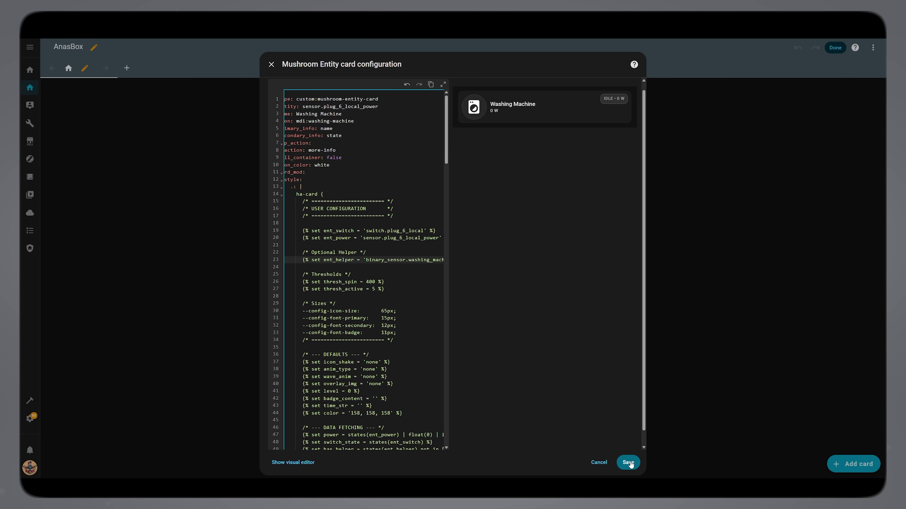
Step: Save the Washing Machine card showing IDLE · 0 W and exit dashboard edit mode
left_click(628, 462)
left_click(837, 48)
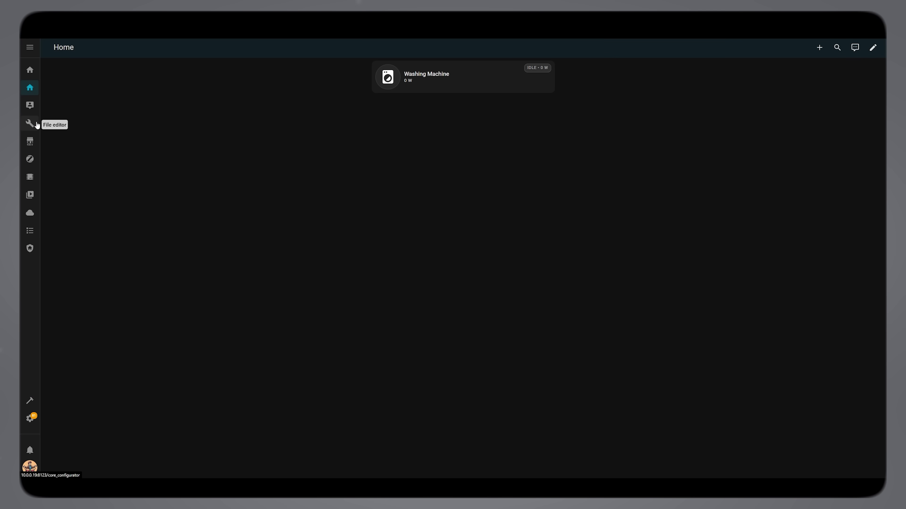
Step: Open configuration.yaml from the homeassistant folder in the File editor
left_click(30, 123)
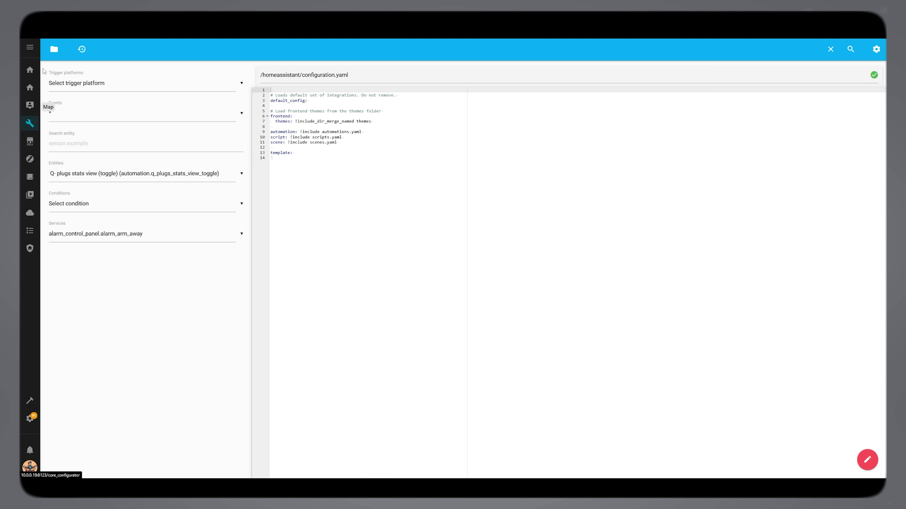
left_click(54, 49)
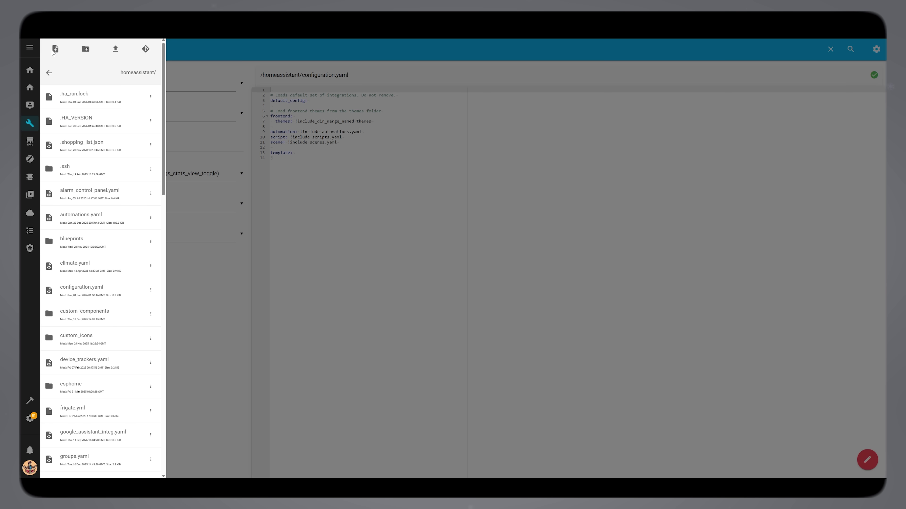
left_click(132, 288)
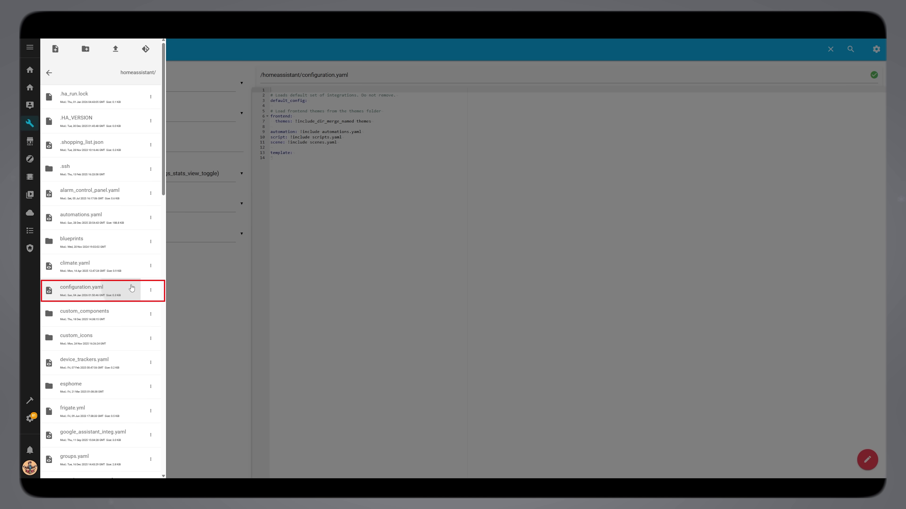
left_click(303, 232)
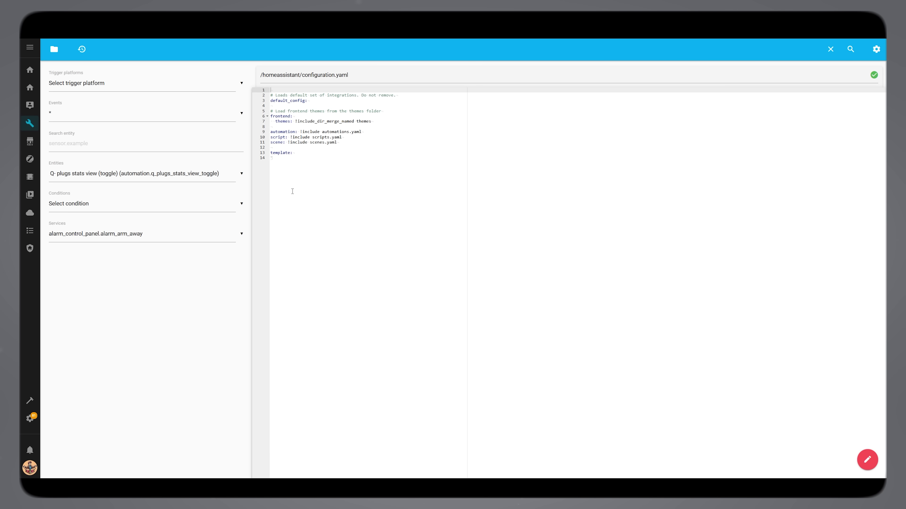
Step: Paste the Washing Machine Active delay binary_sensor under template: and save configuration.yaml
left_click(284, 159)
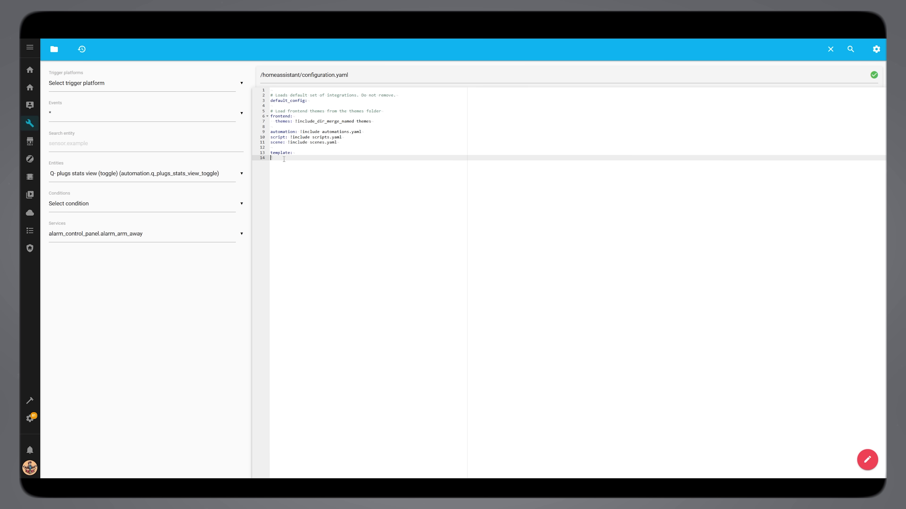
right_click(284, 159)
left_click(303, 227)
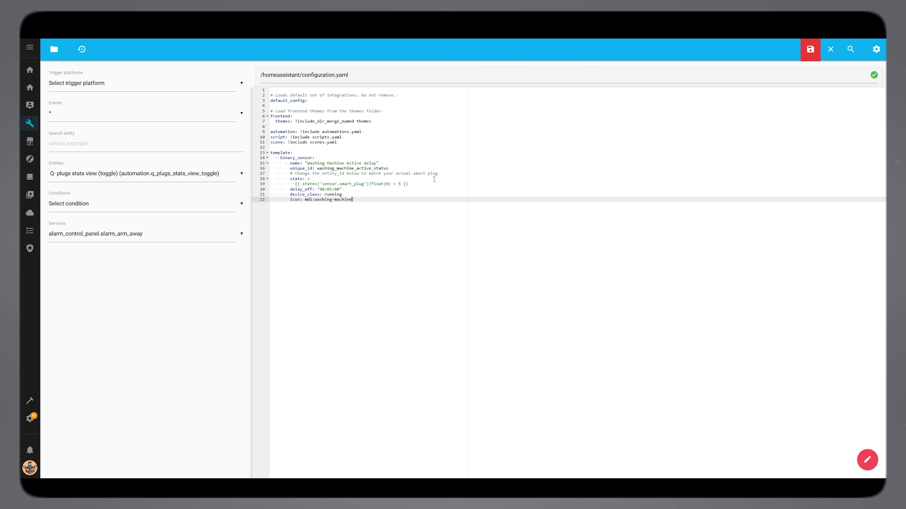
left_click(806, 57)
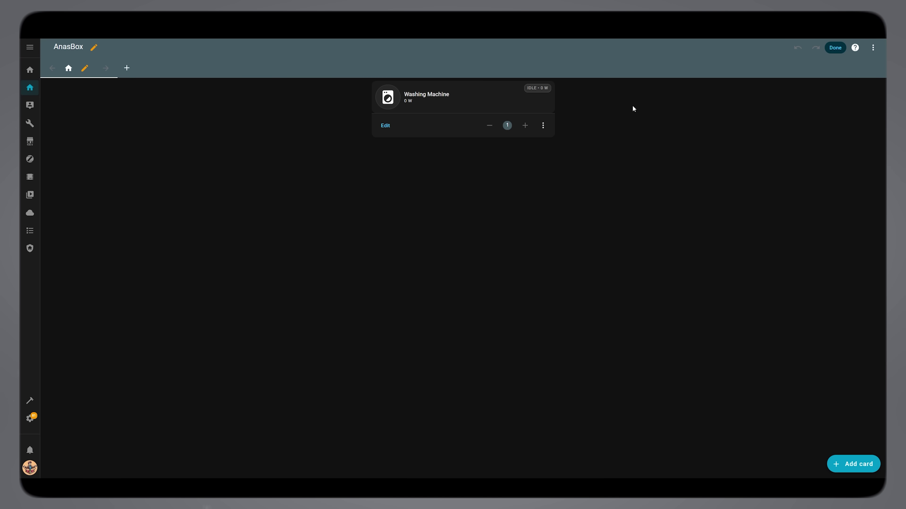
Step: Check the card YAML's helper is binary_sensor.washing_machine_active_delay, then save and leave edit mode
left_click(378, 130)
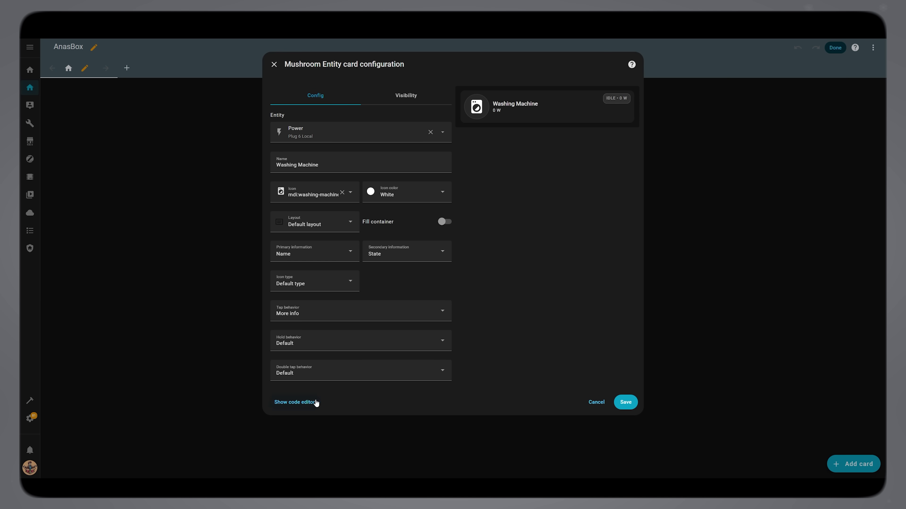
left_click(294, 402)
left_click_drag(377, 267, 350, 267)
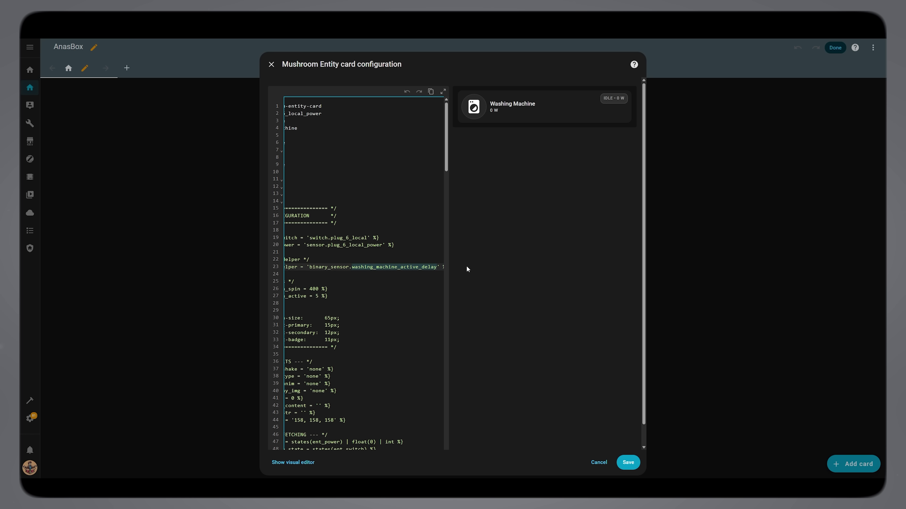
left_click(627, 462)
left_click(835, 47)
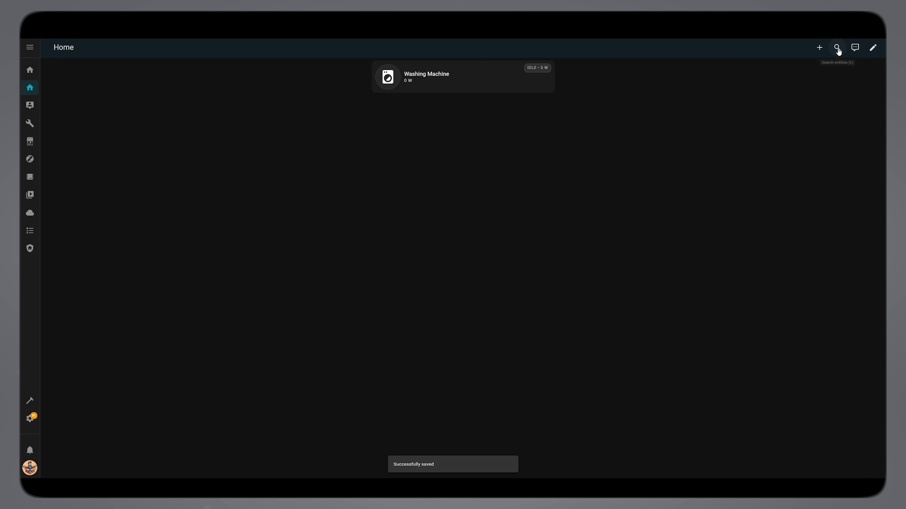